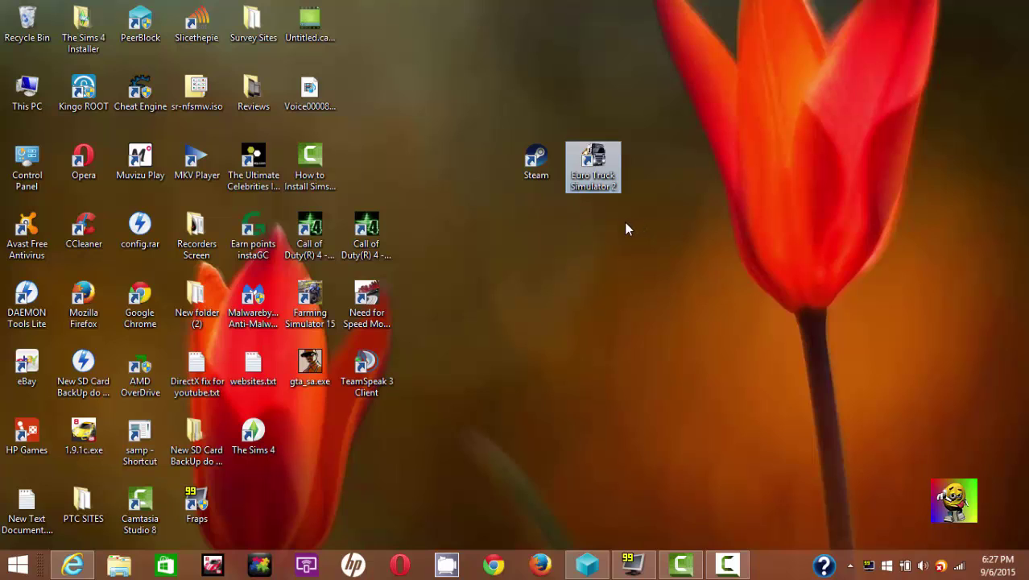
- Bring up the Steam client from the hidden notification-area icons
left_click_drag(620, 204, 566, 115)
left_click_drag(704, 259, 452, 93)
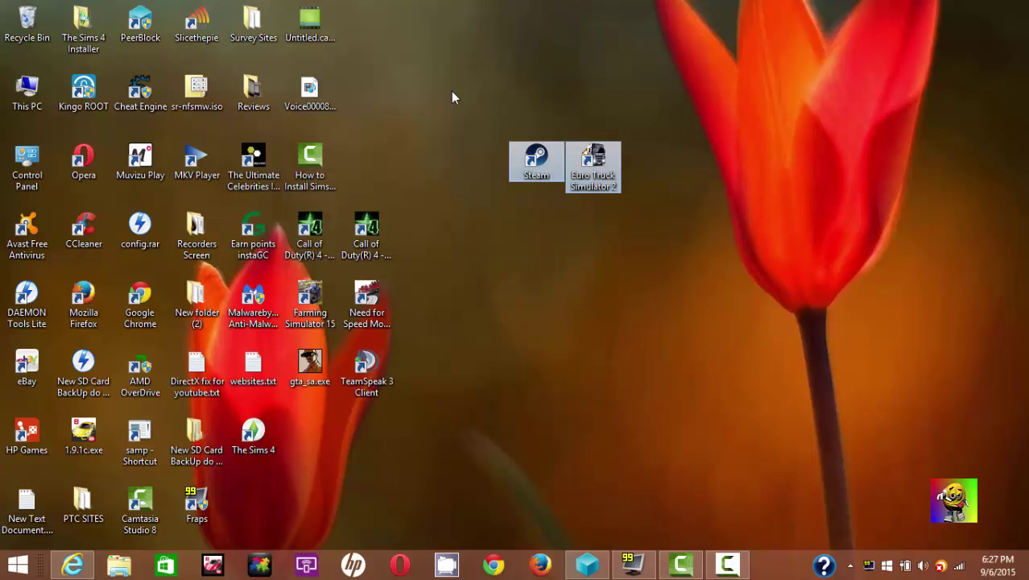
left_click(452, 90)
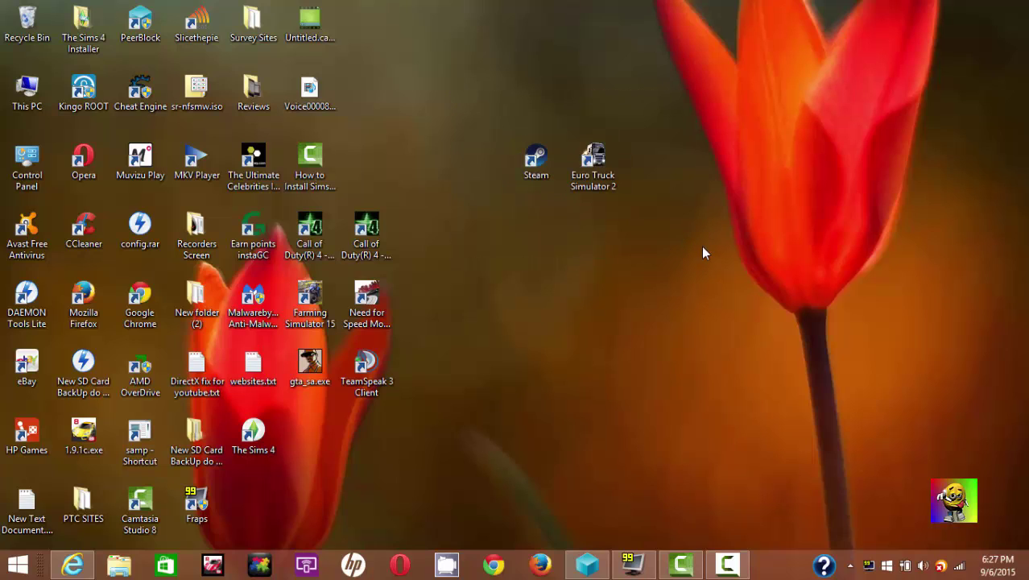
left_click_drag(703, 253, 436, 103)
left_click(614, 333)
left_click(849, 566)
left_click(873, 440)
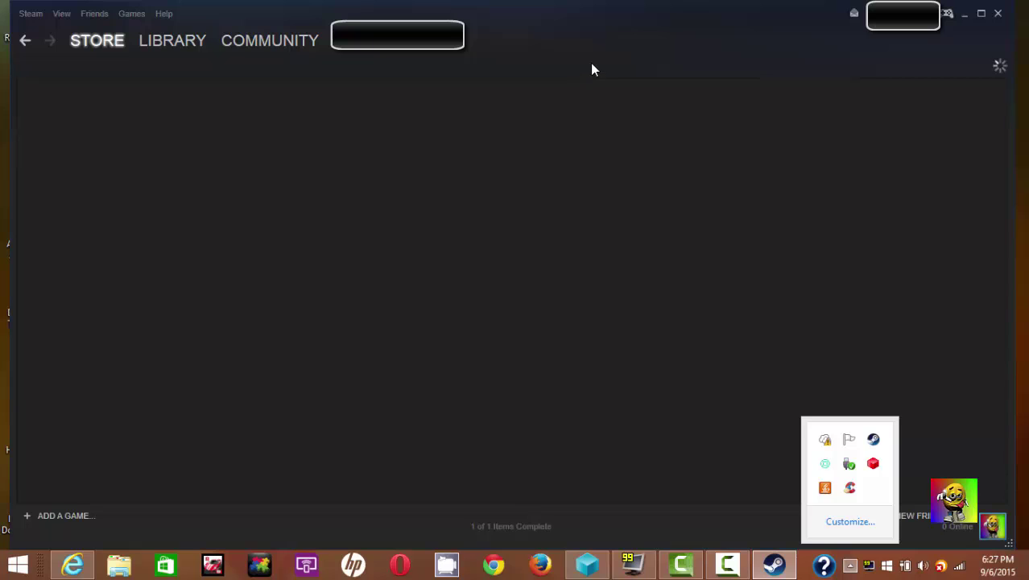
left_click(417, 309)
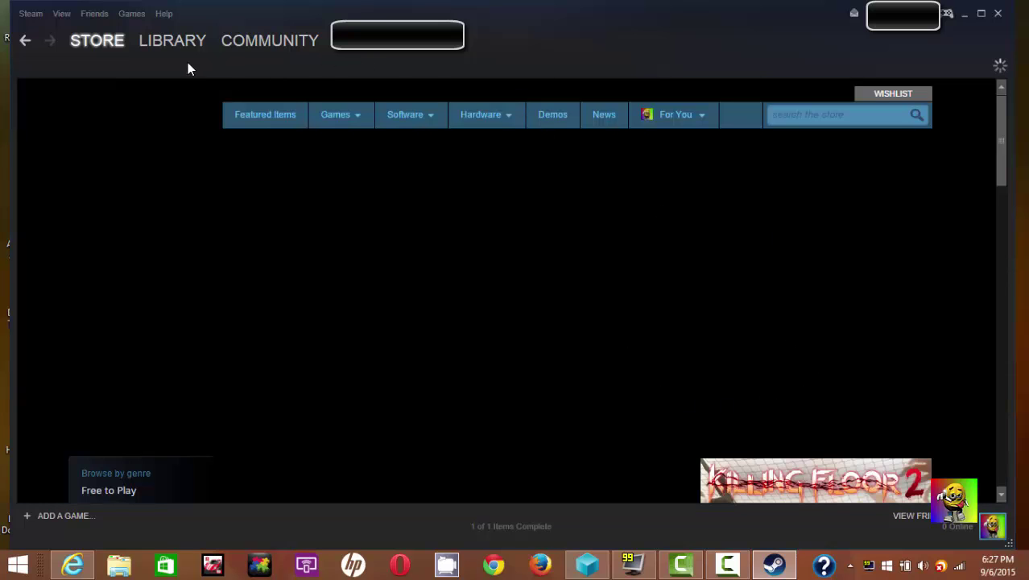
- Show the Steam Library on Euro Truck Simulator 2 and the Add a Game choices
left_click(186, 50)
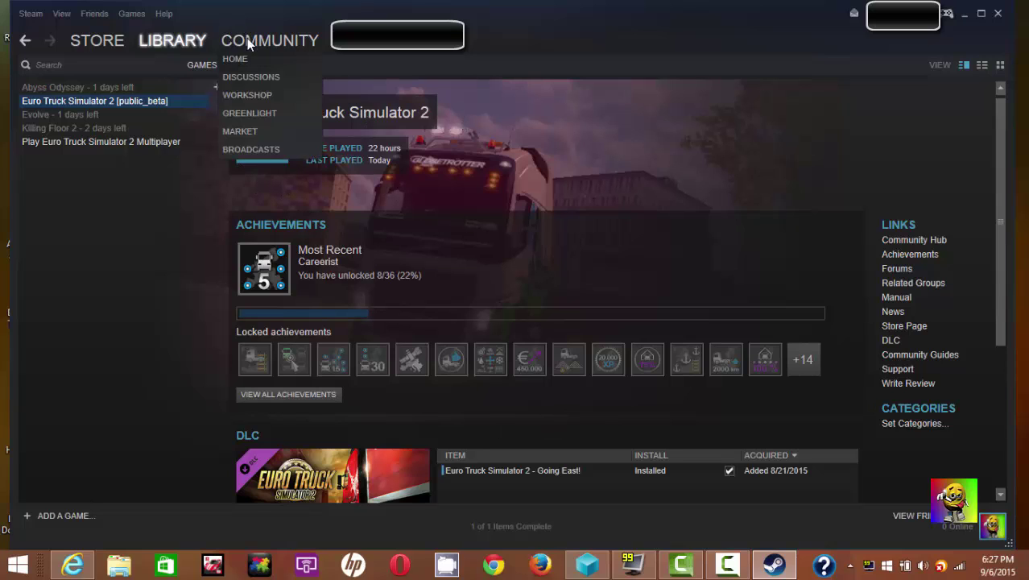
mouse_move(121, 42)
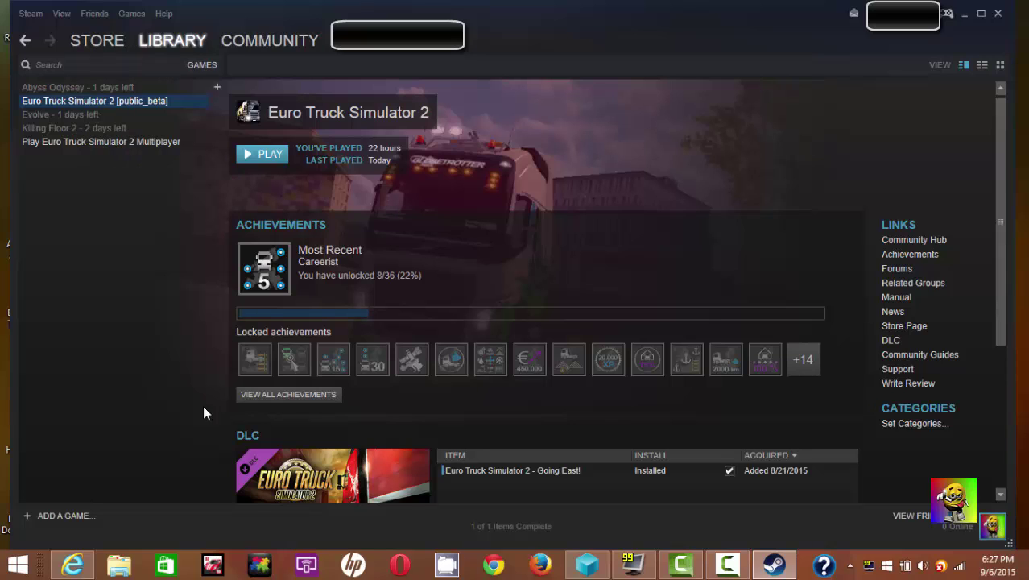
left_click(52, 516)
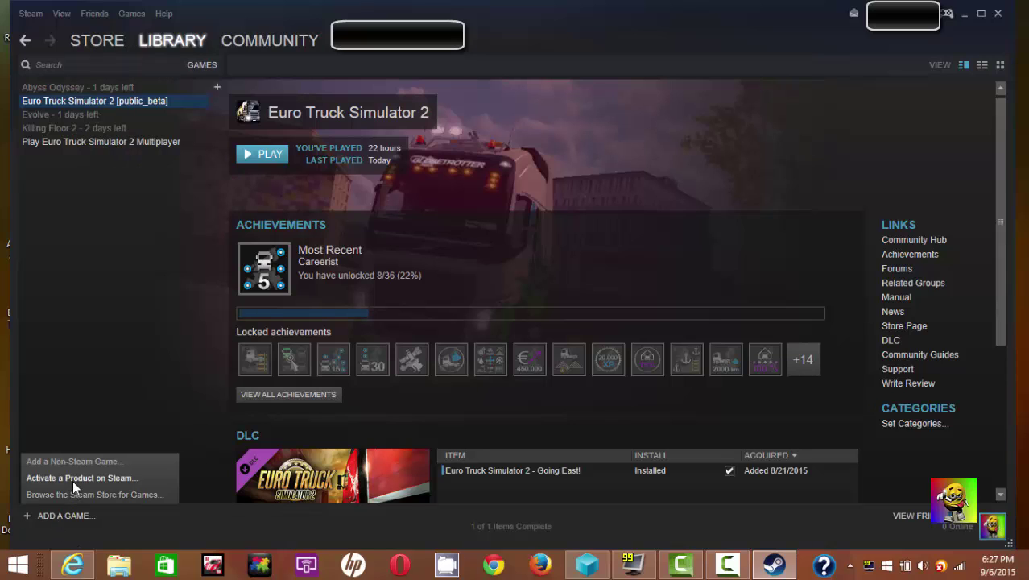
left_click(66, 481)
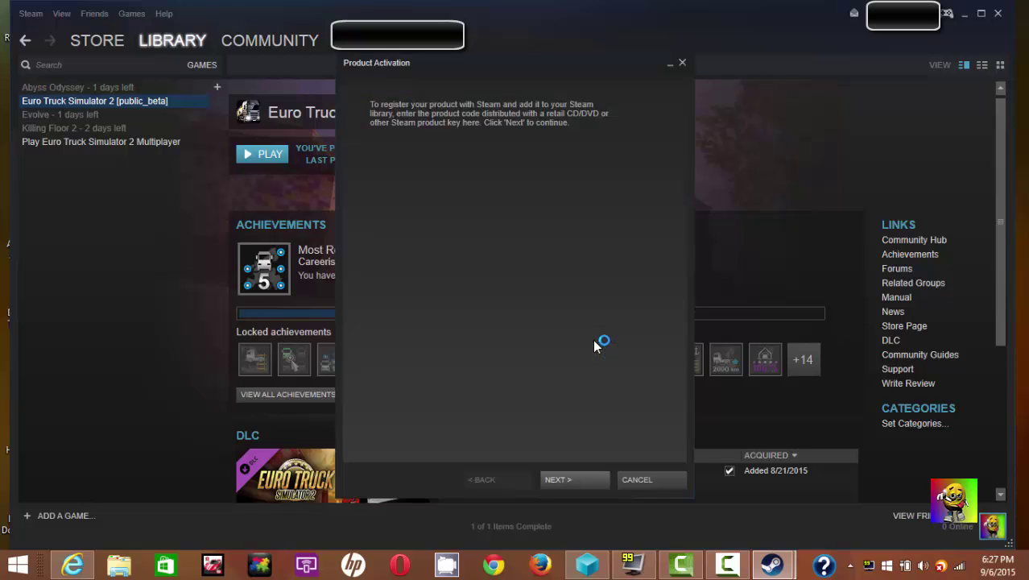
left_click(583, 486)
left_click(575, 480)
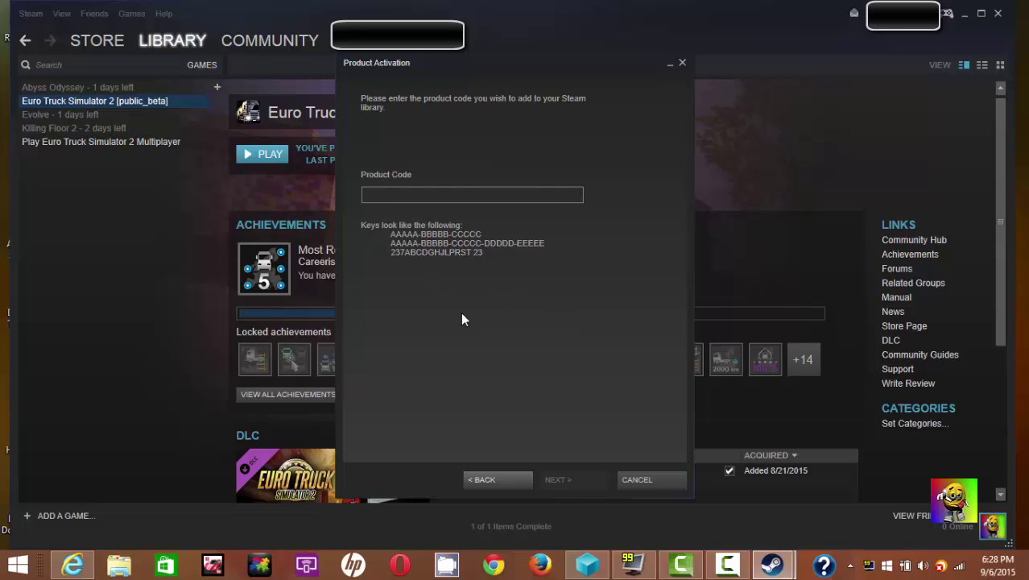
left_click(661, 479)
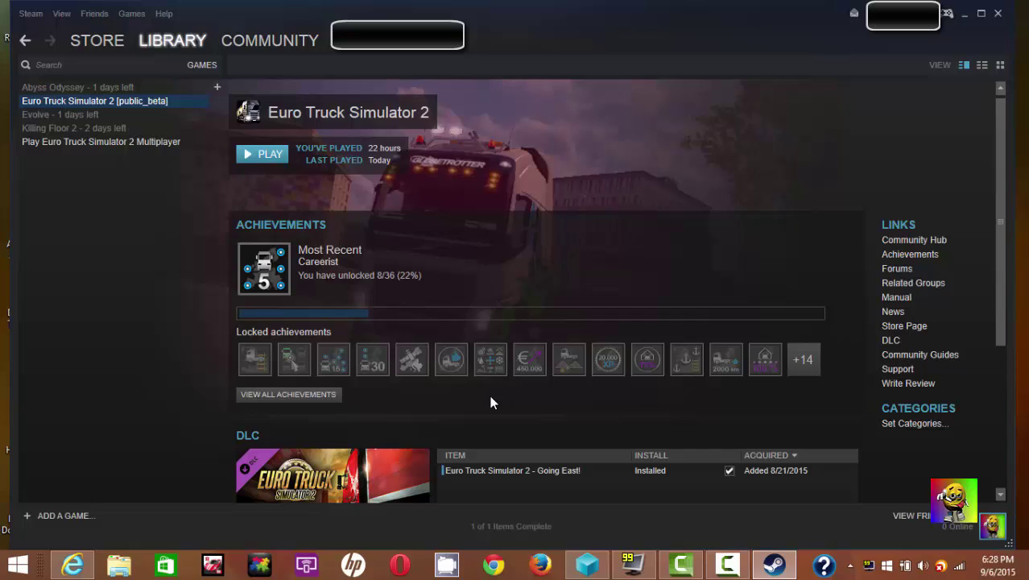
- Close Steam and browse into C:\Program Files (x86)\Steam in File Explorer
left_click(999, 16)
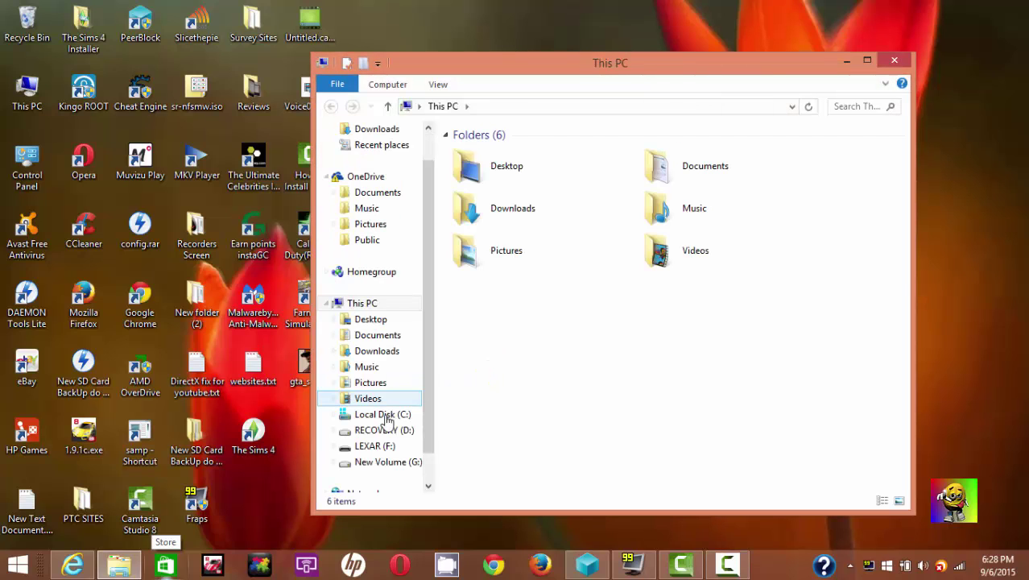
left_click(388, 417)
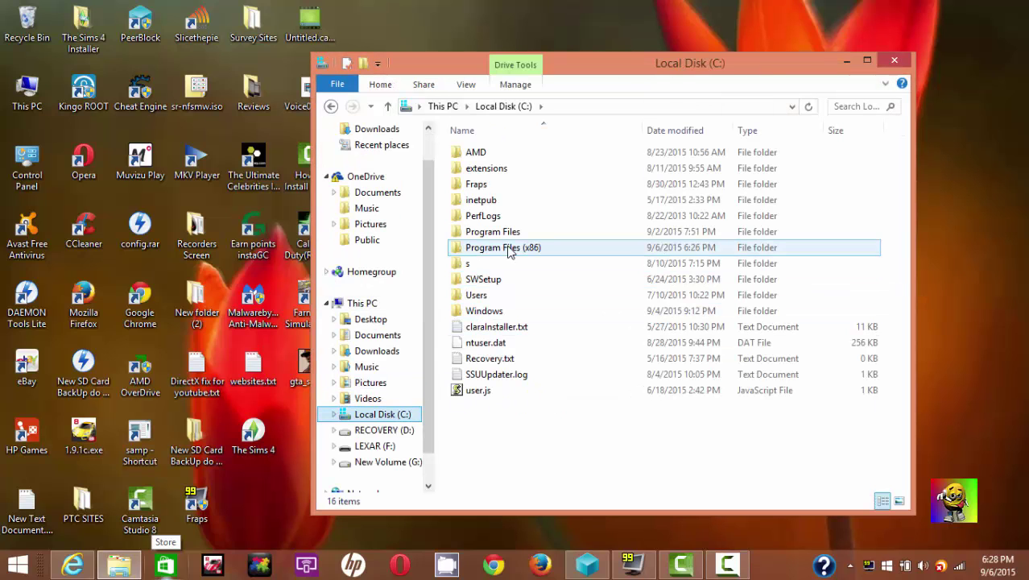
double_click(506, 249)
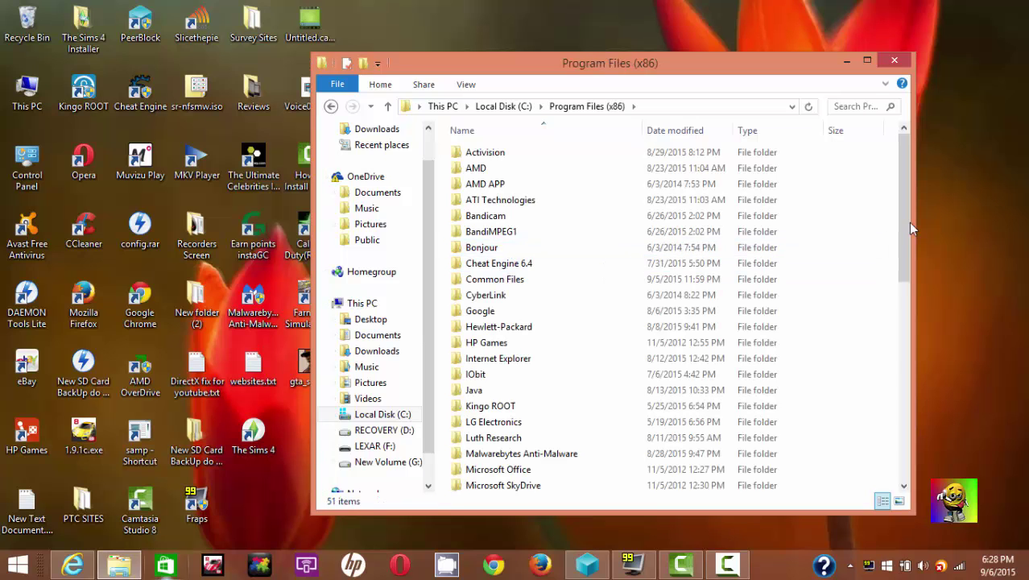
left_click_drag(903, 223, 903, 338)
scroll(905, 338, "down", 6)
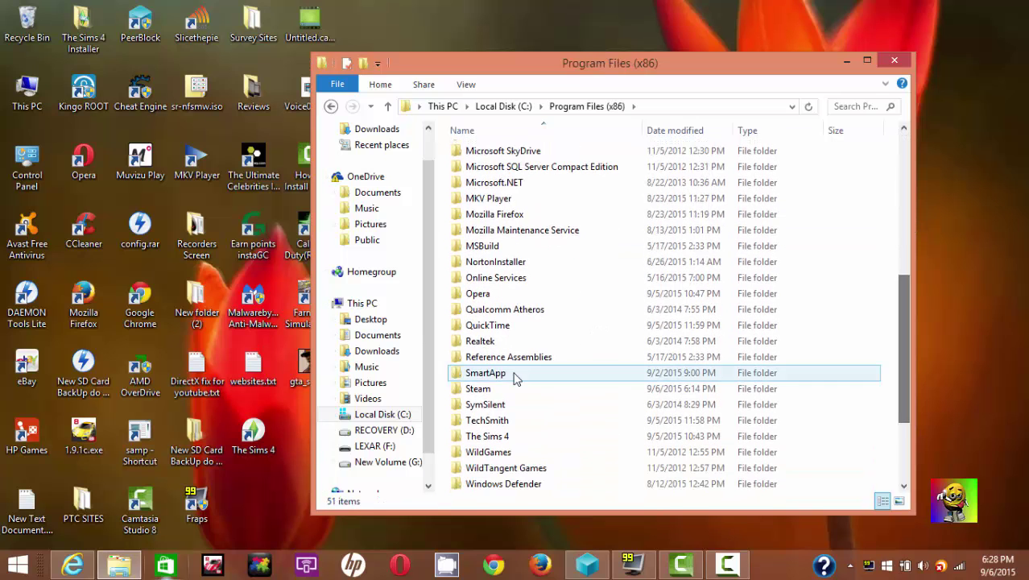
left_click(481, 389)
double_click(481, 389)
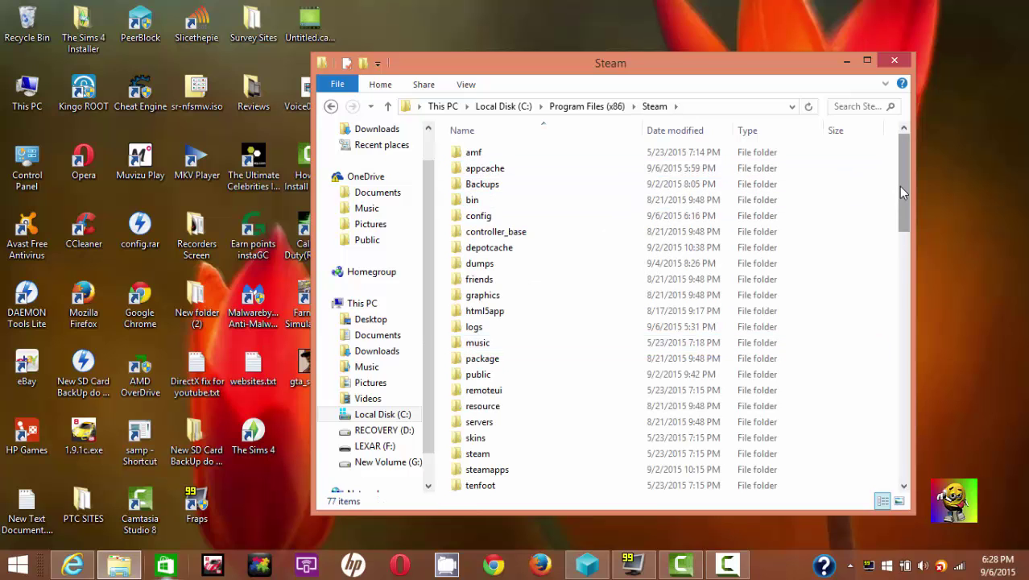
- Inspect the 11 files in steamapps\common\Euro Truck Simulator 2, then close Explorer
left_click_drag(906, 233, 906, 263)
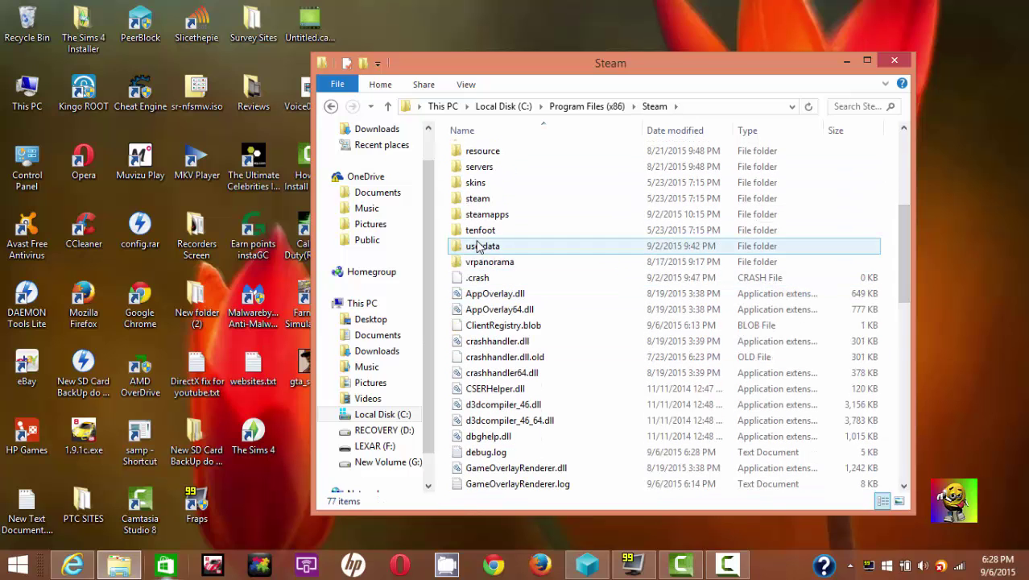
double_click(486, 216)
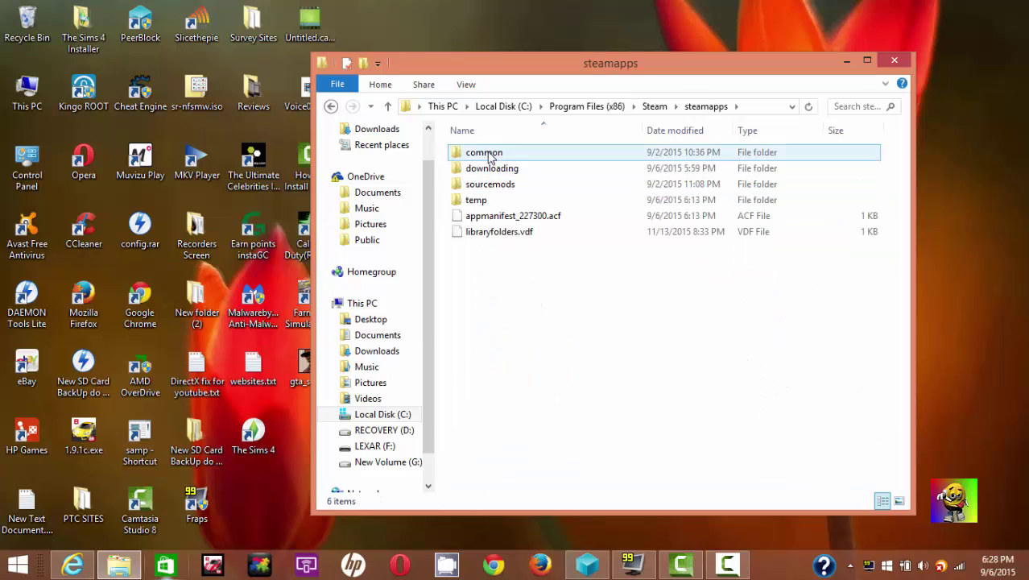
double_click(516, 159)
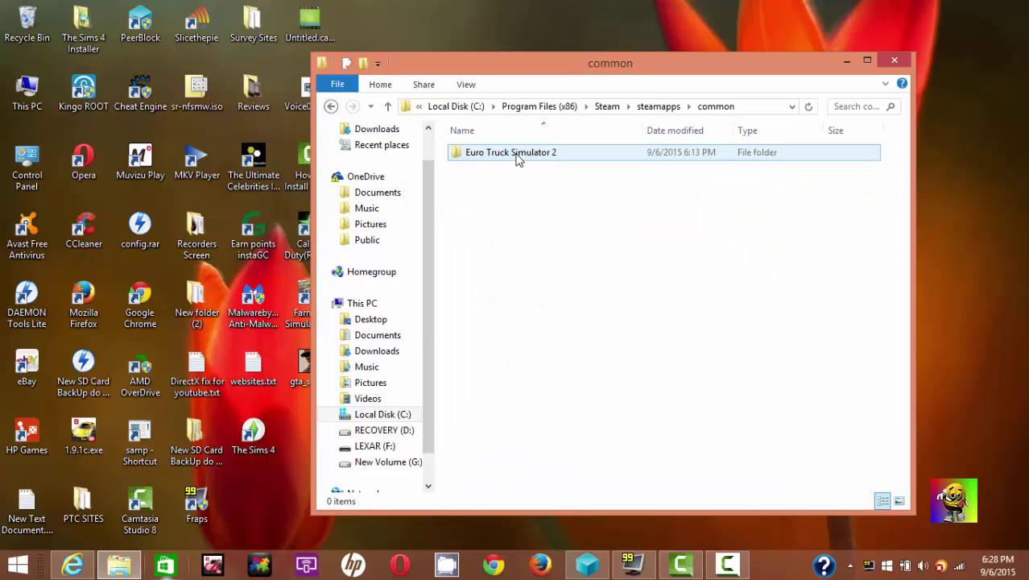
double_click(574, 161)
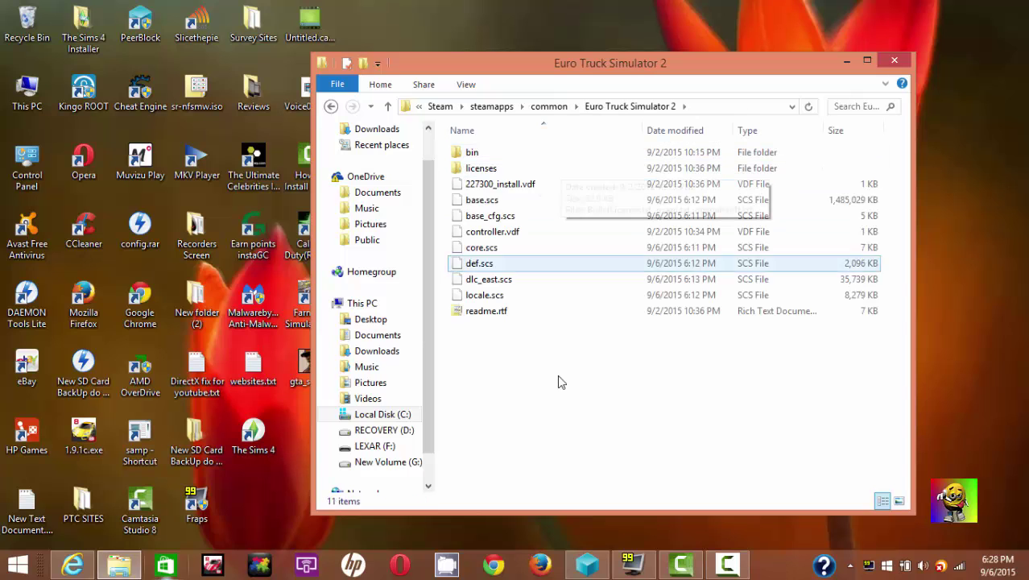
left_click_drag(558, 375, 535, 315)
left_click_drag(486, 206, 475, 151)
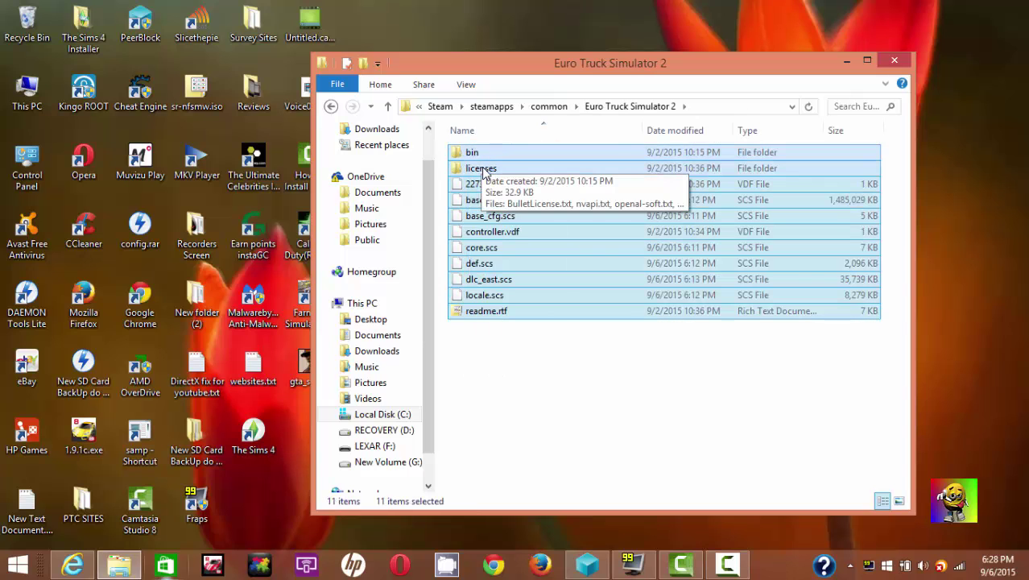
left_click(516, 377)
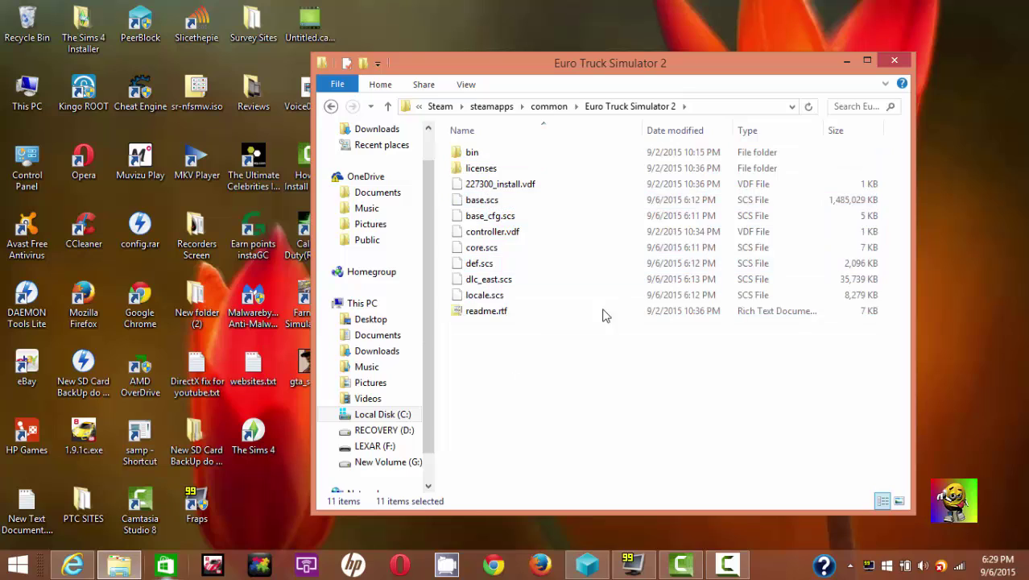
left_click(894, 63)
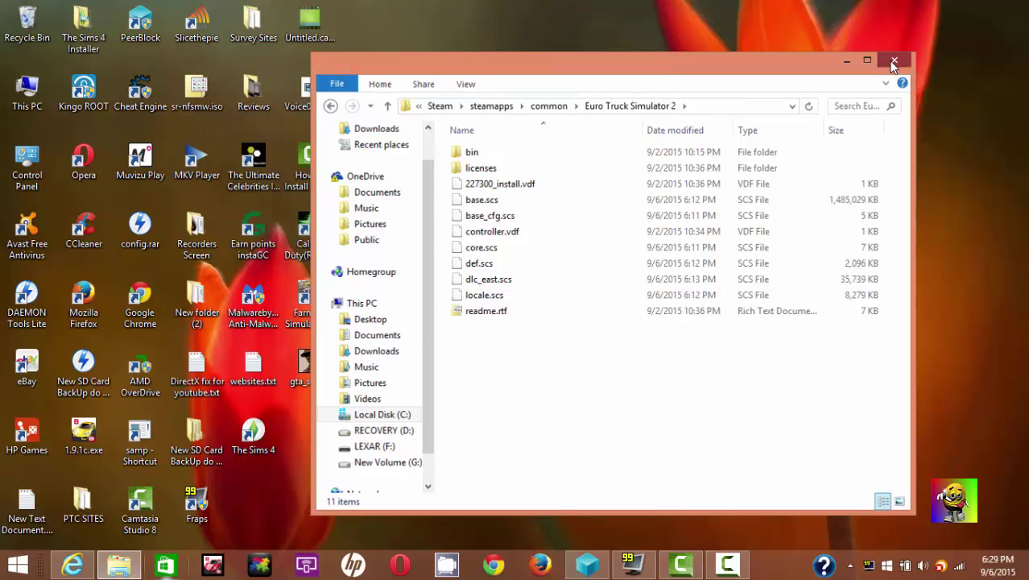
- Launch Internet Explorer on the ETS2MP download page offering Game Client 0.2.0.1.1 Alpha
left_click_drag(769, 258, 471, 112)
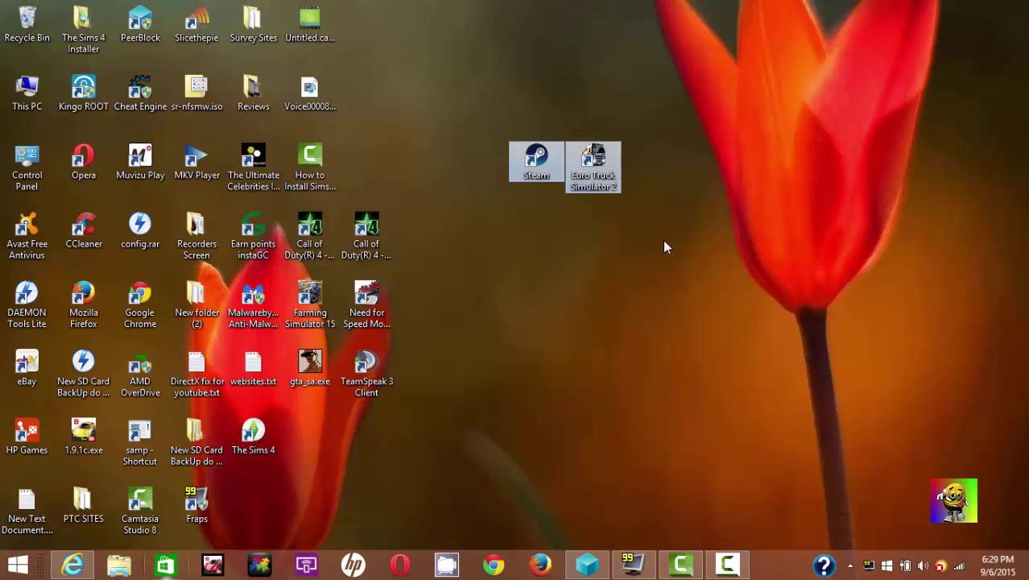
left_click_drag(422, 80, 645, 197)
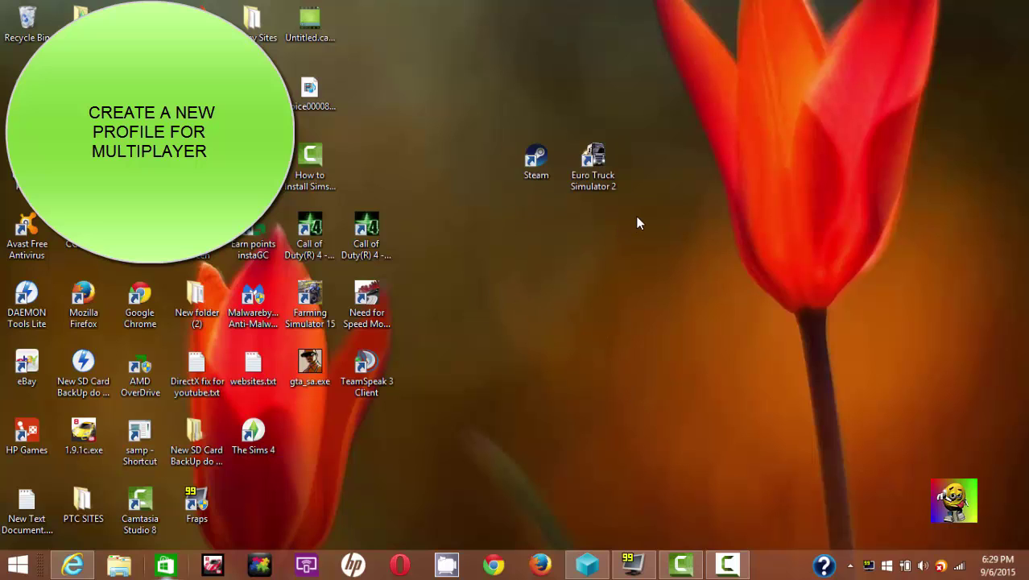
left_click_drag(643, 216, 427, 104)
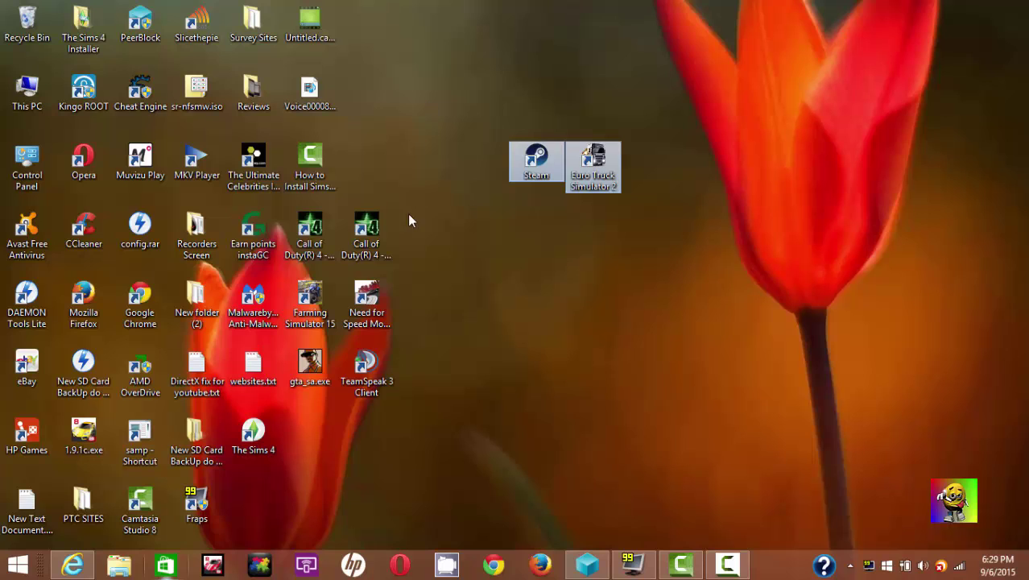
left_click(73, 565)
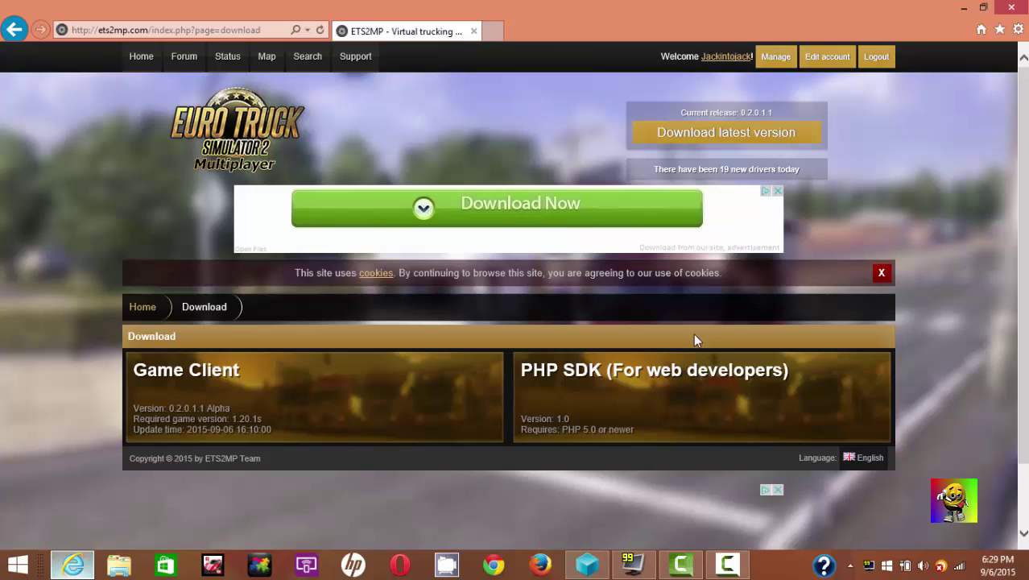
- Download the ETS2MP Game Client as ets2mp_20110.zip and open it in WinRAR
left_click(356, 409)
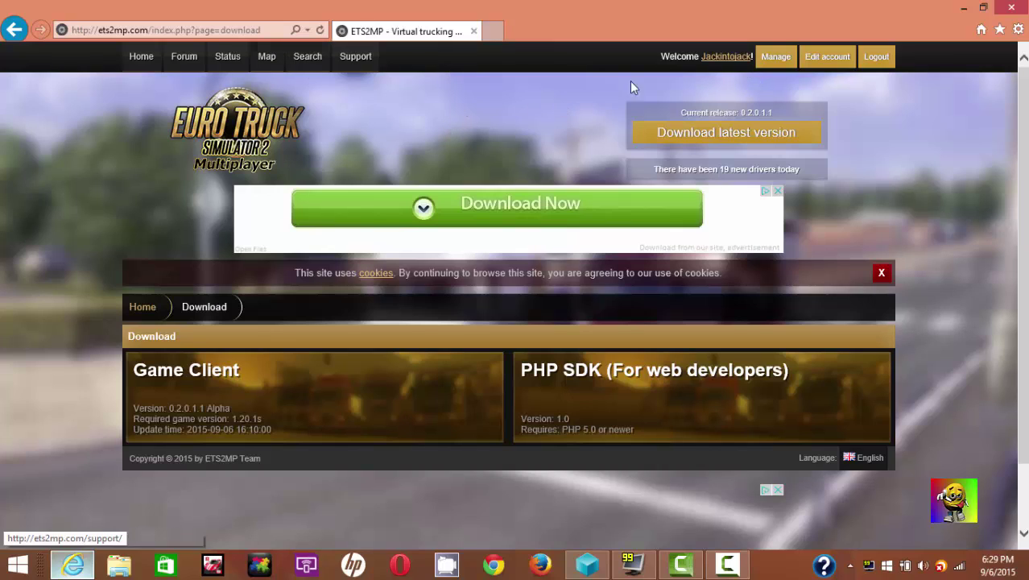
left_click(678, 145)
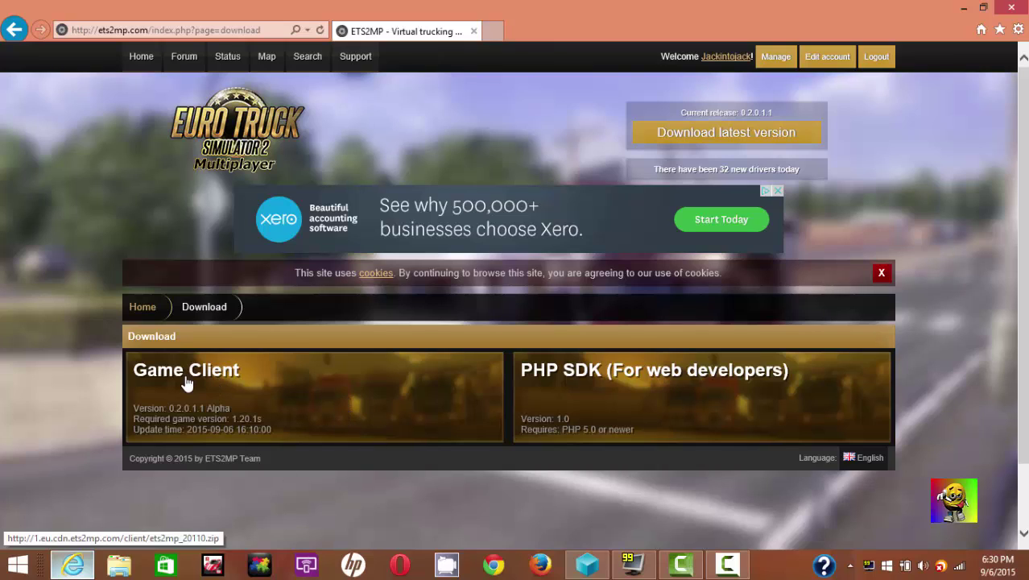
left_click(295, 390)
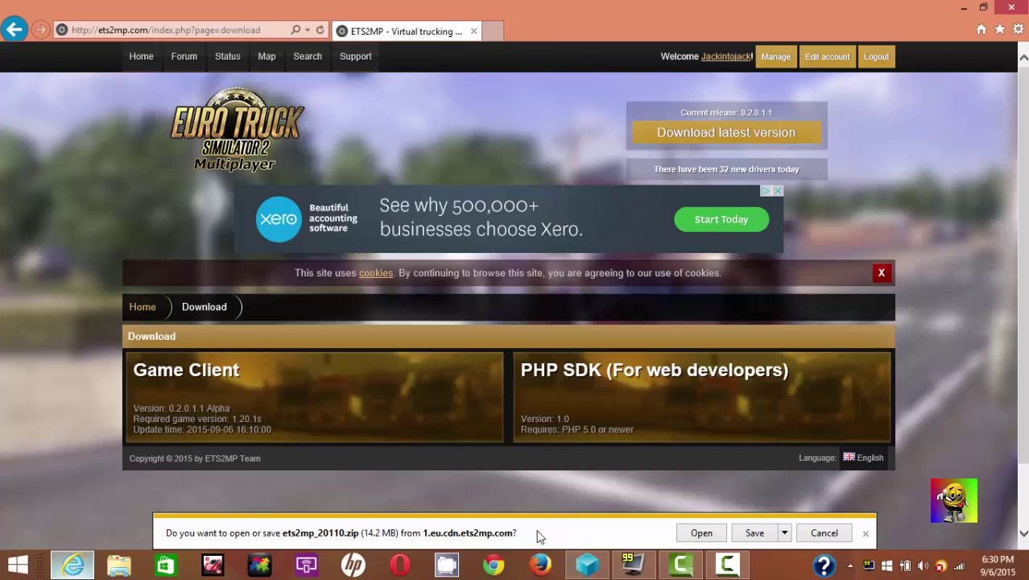
left_click(688, 540)
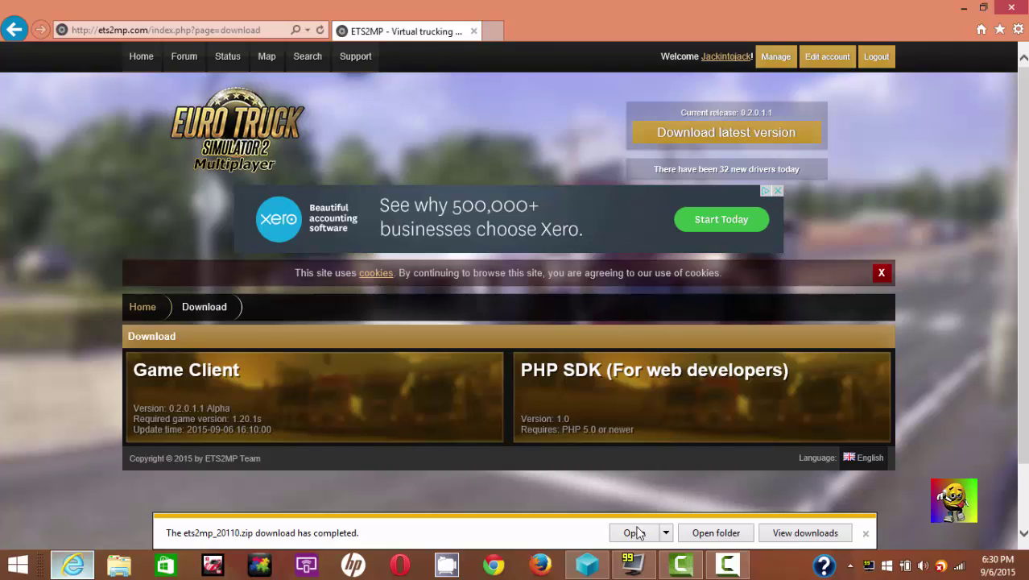
left_click(634, 532)
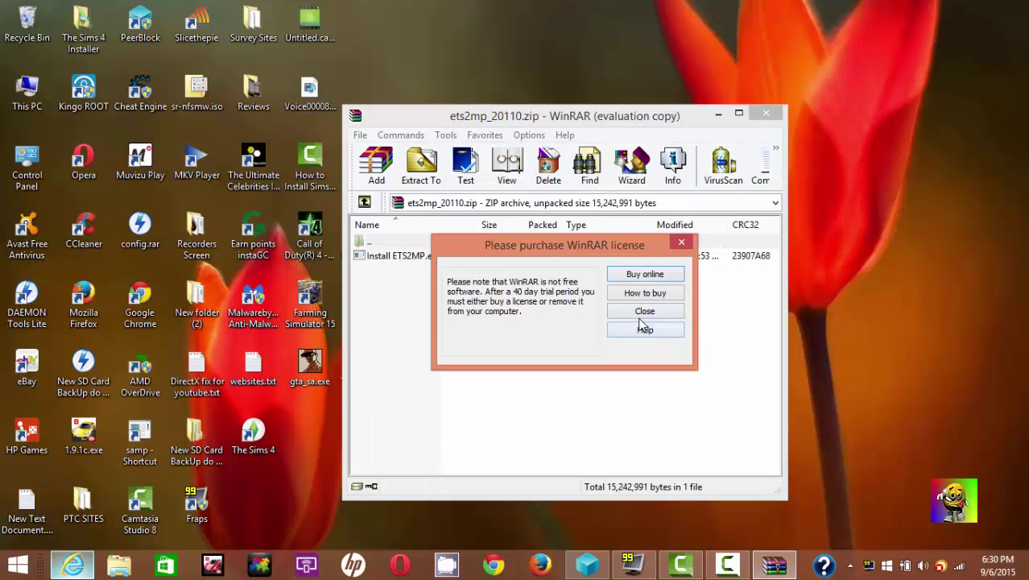
- Dismiss the WinRAR reminder, run Install ETS2MP.exe from the archive, and minimize WinRAR
left_click(644, 311)
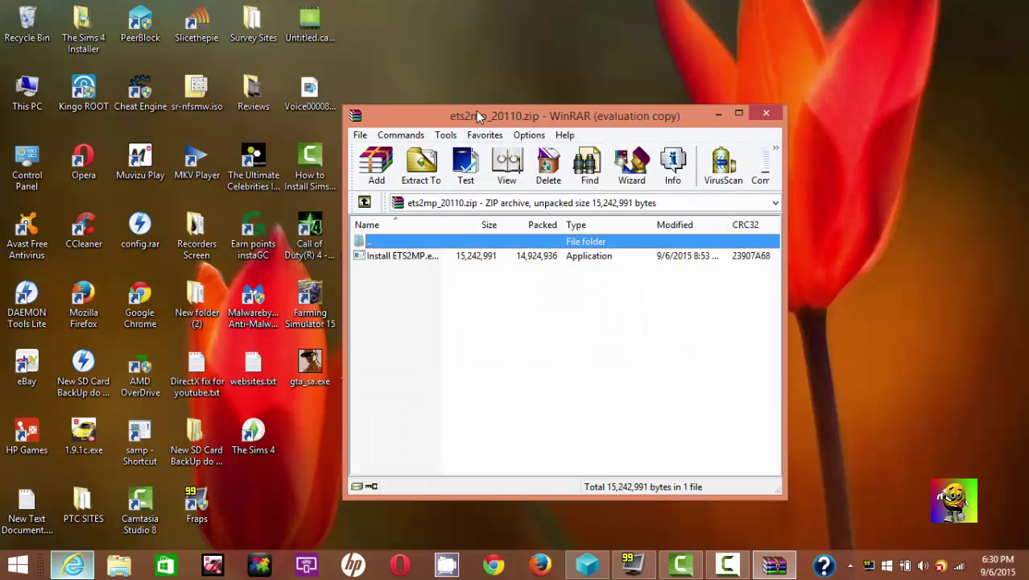
left_click_drag(476, 112, 498, 107)
left_click_drag(494, 109, 478, 112)
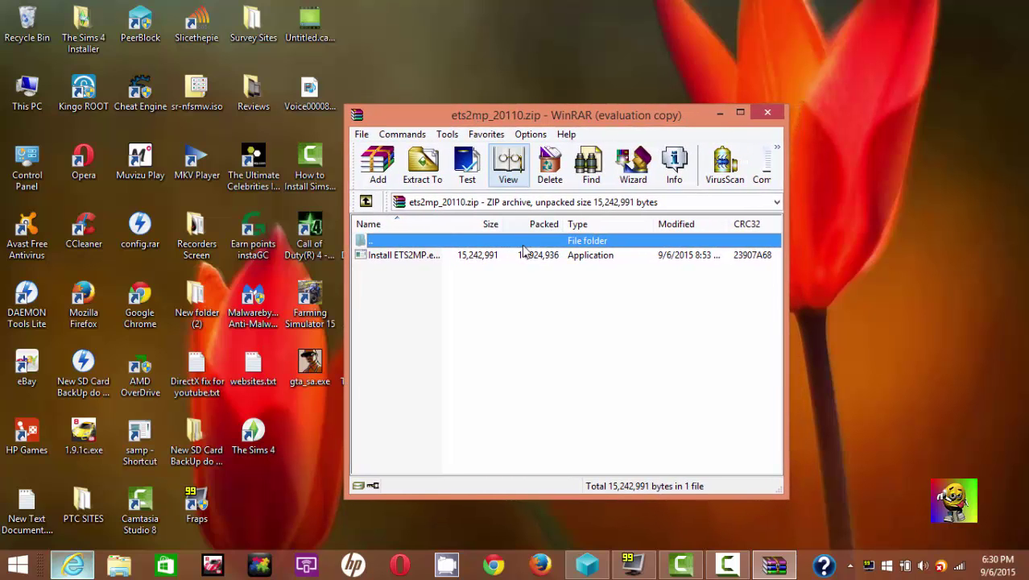
left_click(557, 330)
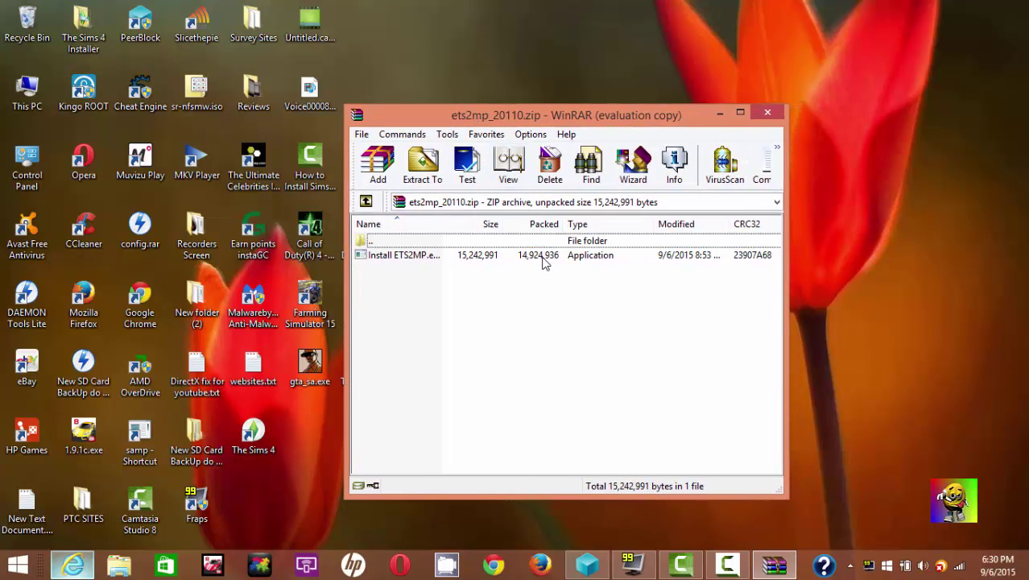
left_click(543, 258)
double_click(530, 259)
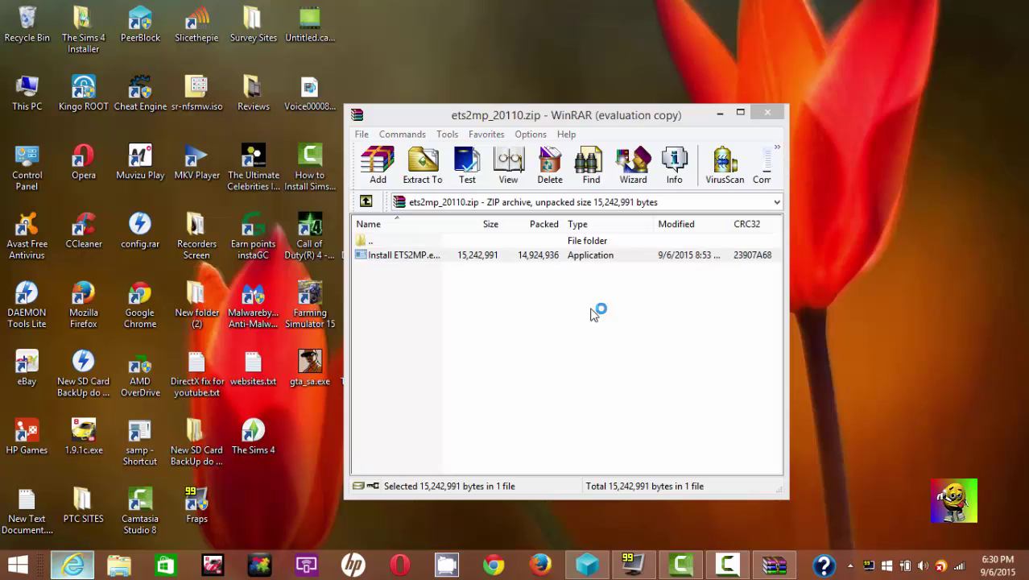
left_click(720, 113)
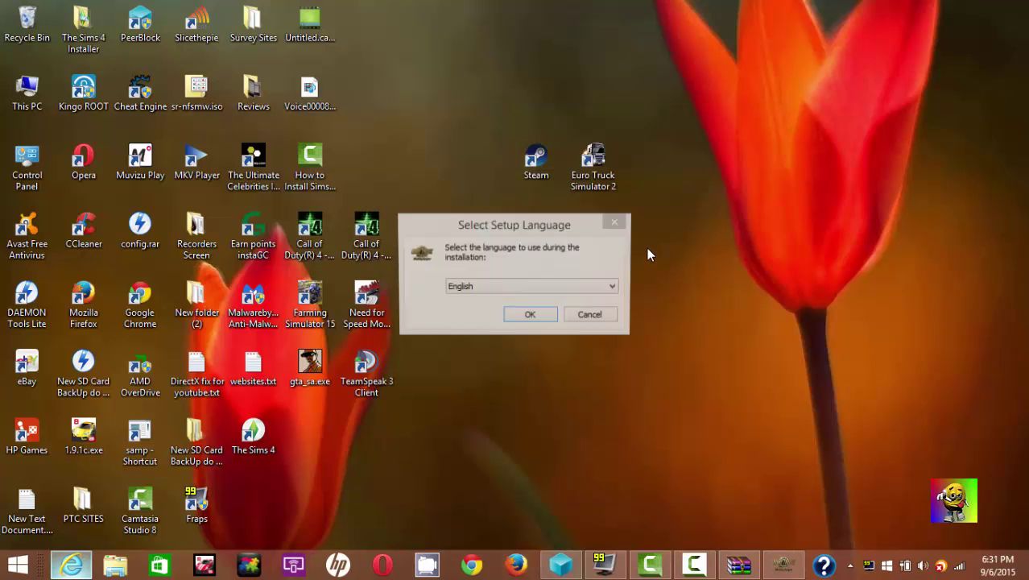
- Keep English as the setup language and start the wizard
left_click(504, 229)
left_click_drag(512, 224, 546, 221)
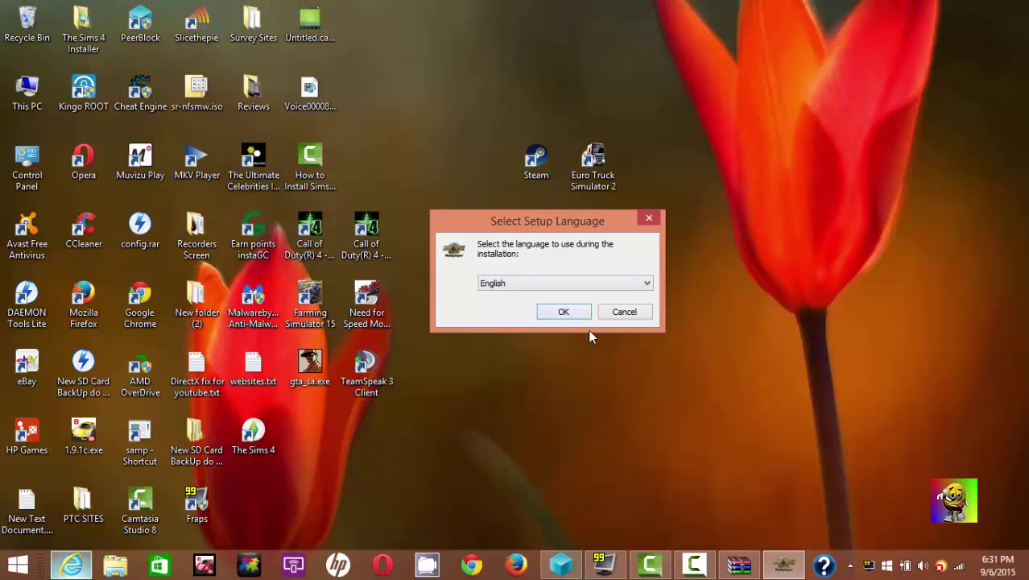
left_click(557, 288)
left_click(557, 290)
left_click(563, 313)
left_click(565, 313)
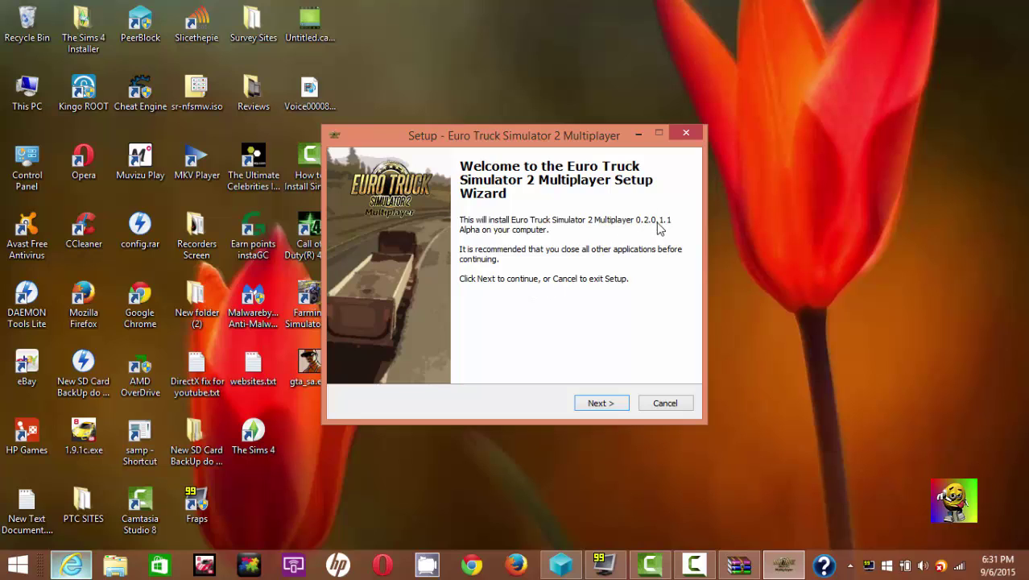
- Accept the licence agreement and keep the default destination folder
left_click(608, 402)
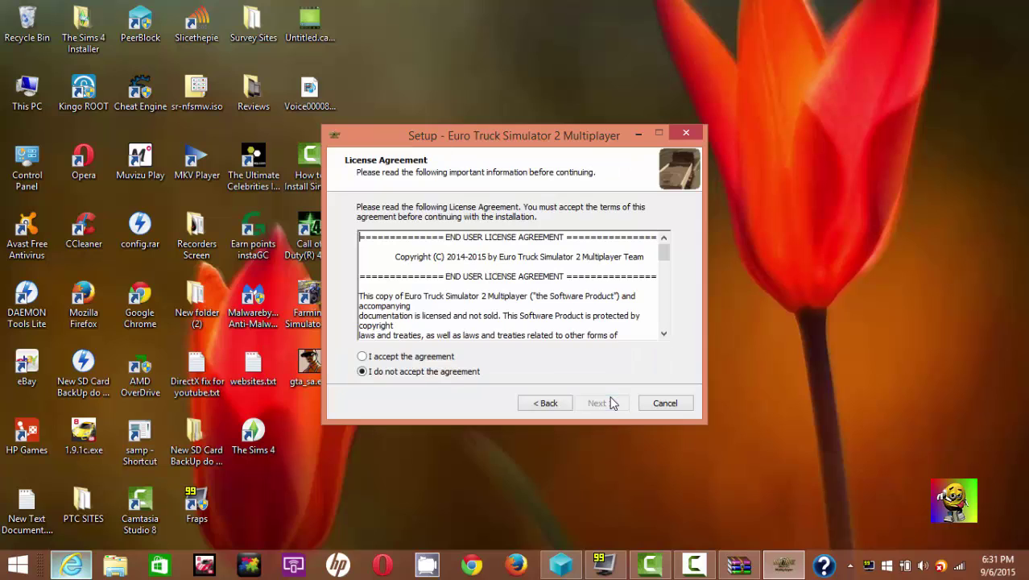
left_click(451, 356)
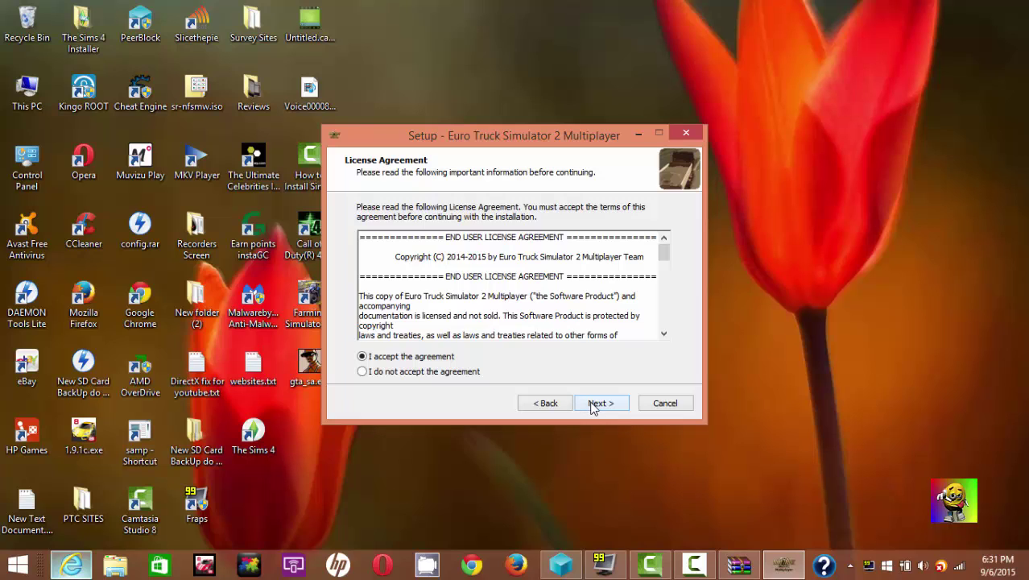
left_click(600, 403)
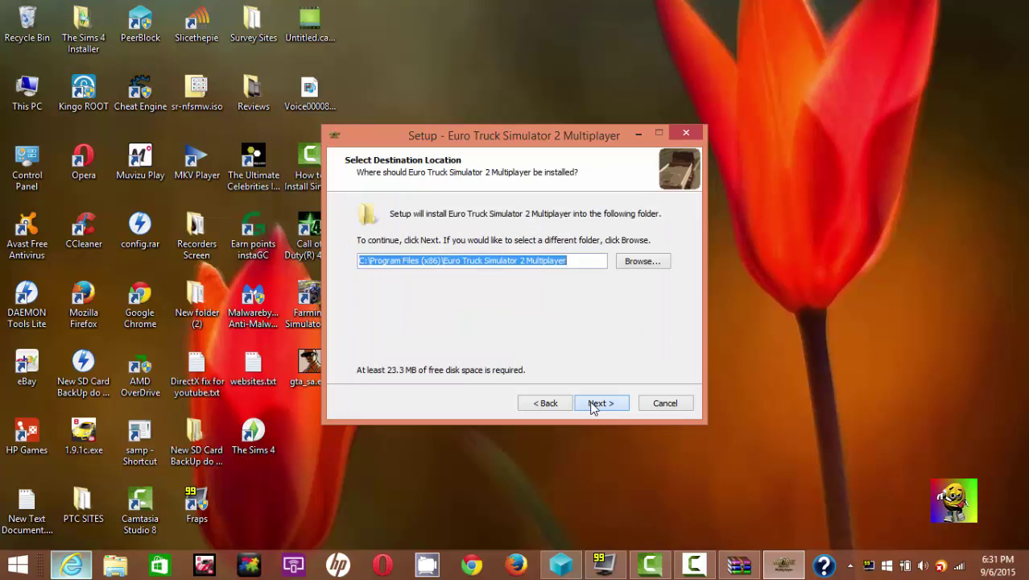
left_click(379, 260)
left_click_drag(598, 261, 357, 266)
left_click(586, 261)
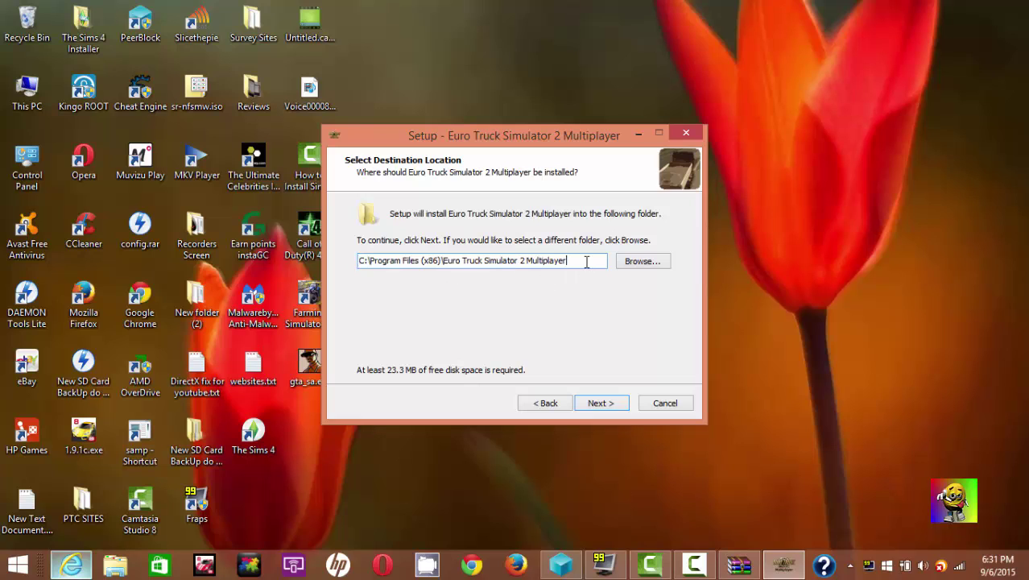
left_click(603, 404)
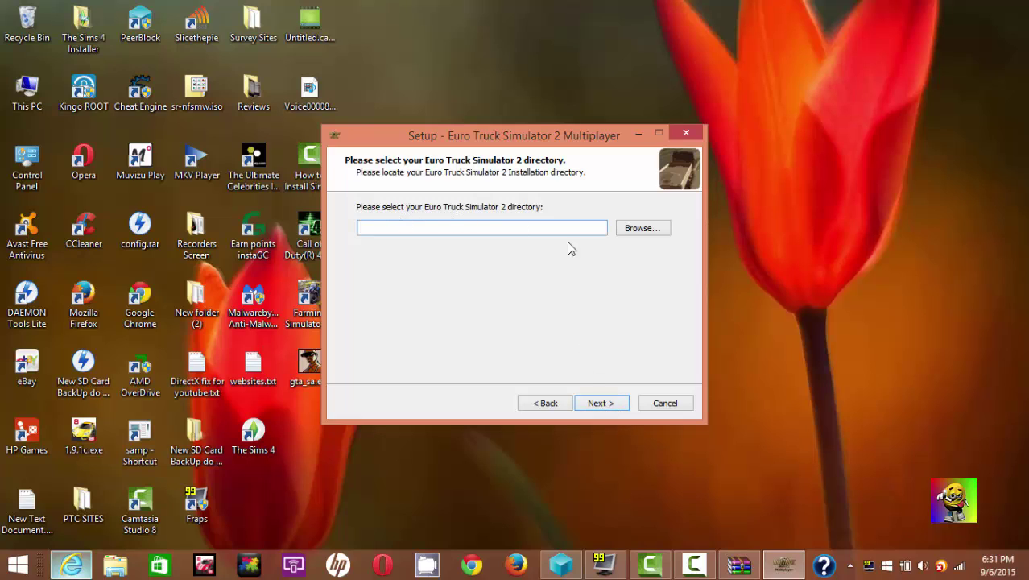
- Set the game directory to C:\Program Files (x86)\Steam\steamapps\common\Euro Truck Simulator 2
left_click(617, 235)
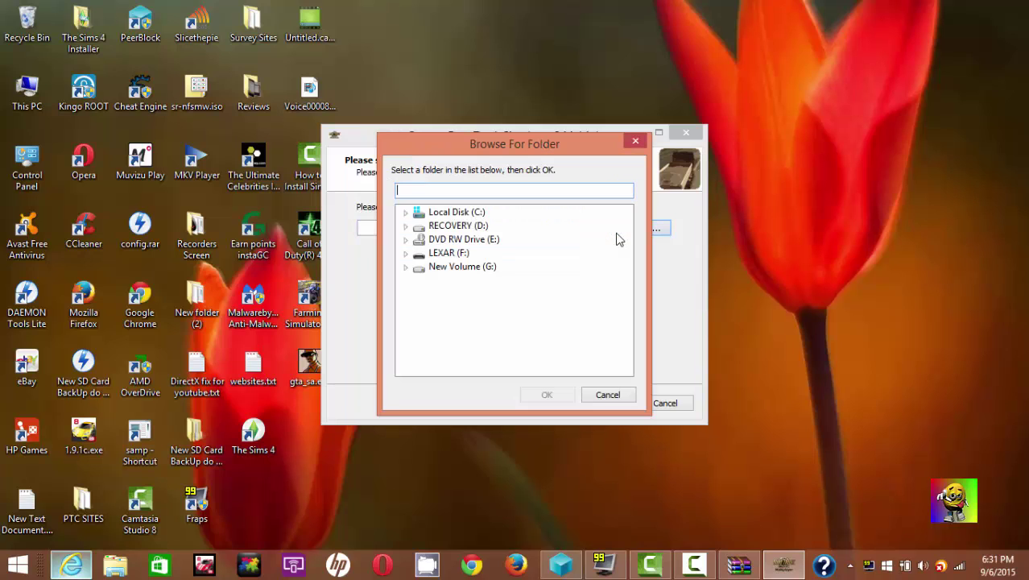
double_click(459, 212)
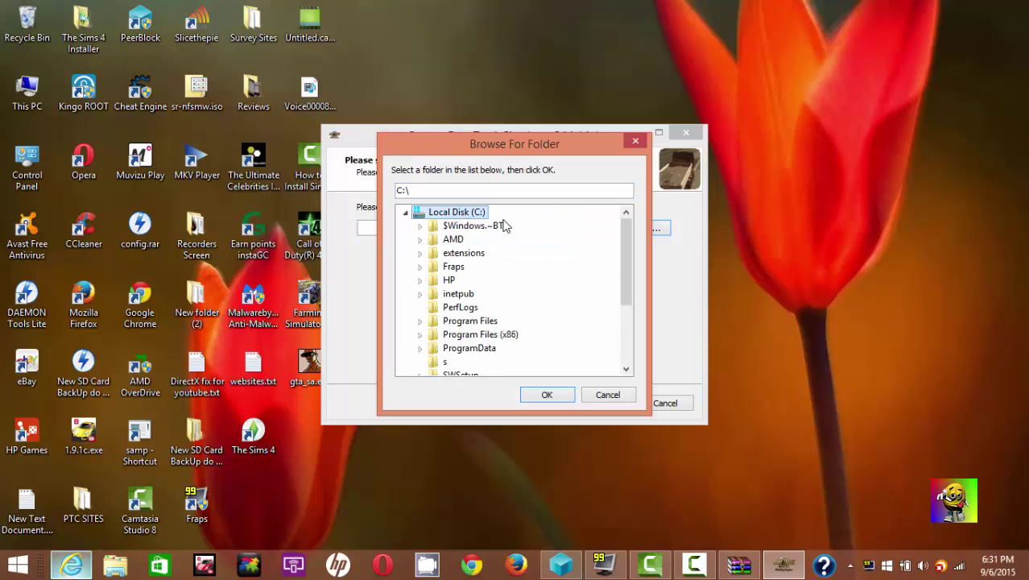
scroll(505, 274, "down", 1)
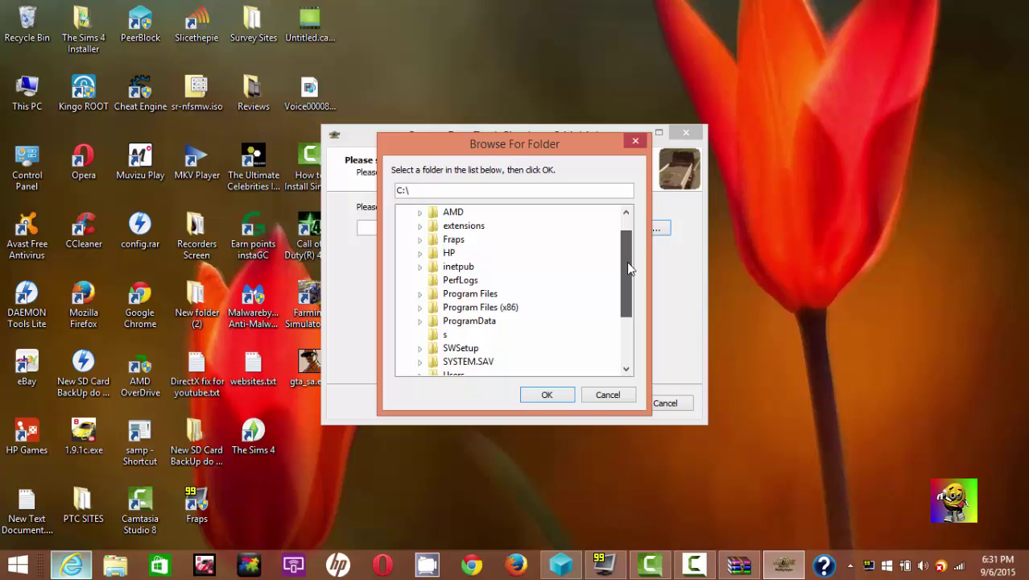
double_click(496, 307)
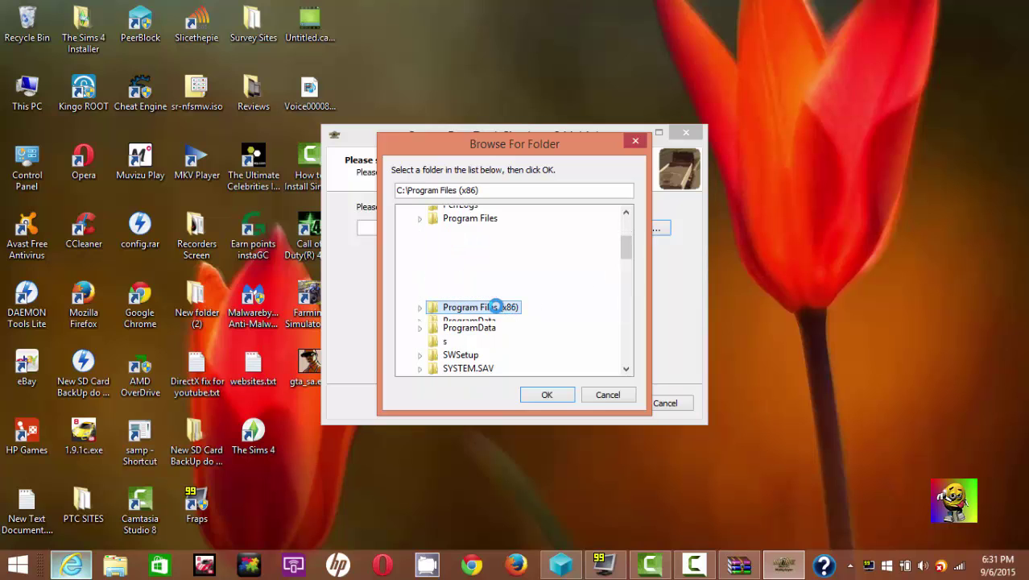
left_click_drag(629, 246, 625, 315)
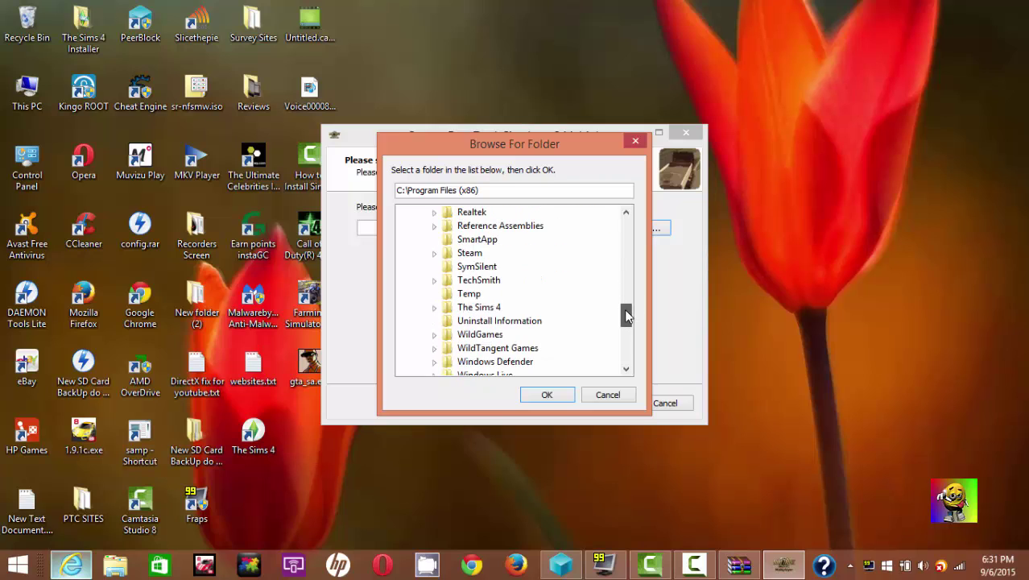
double_click(469, 253)
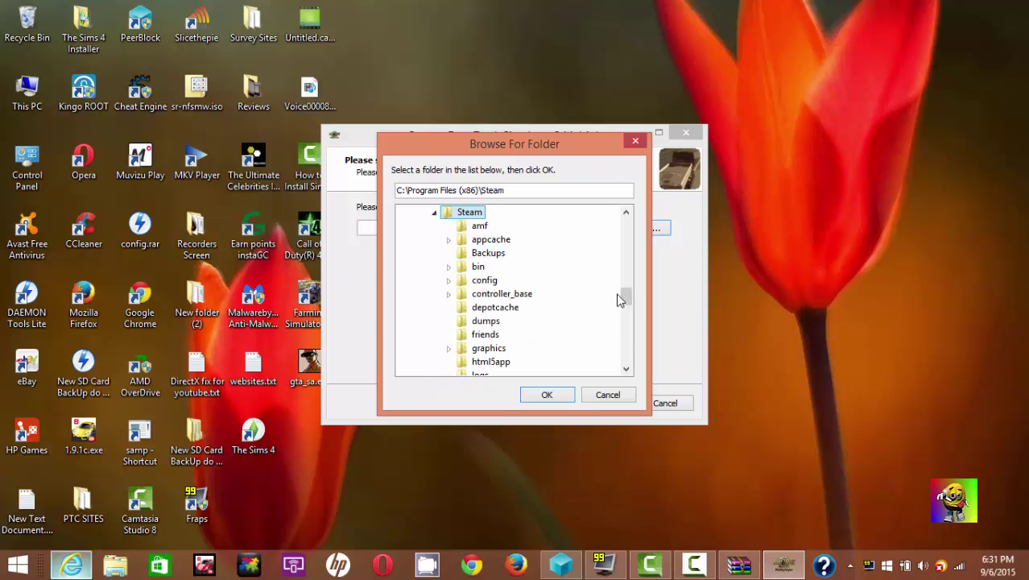
left_click_drag(627, 301, 626, 319)
double_click(488, 313)
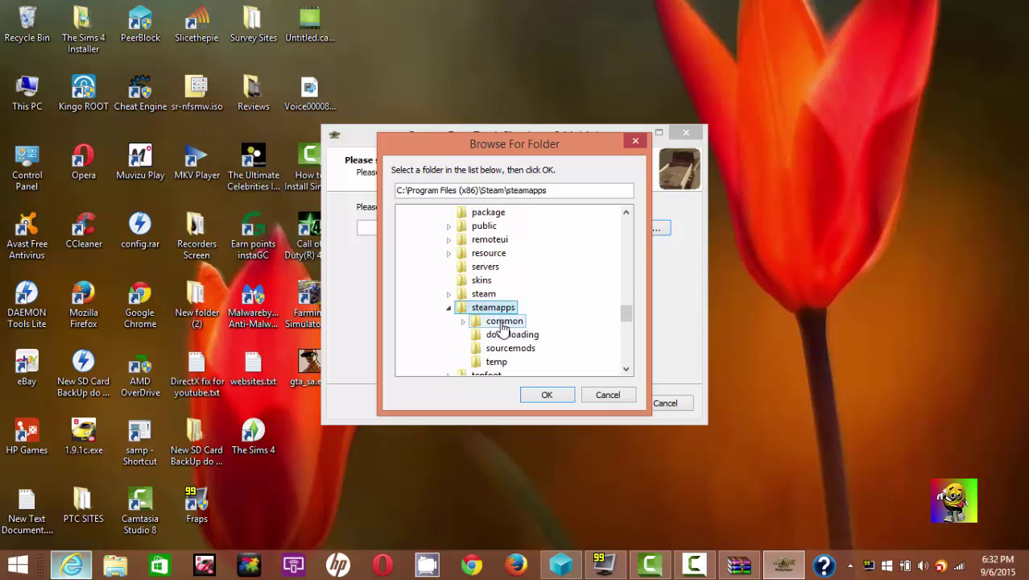
double_click(501, 322)
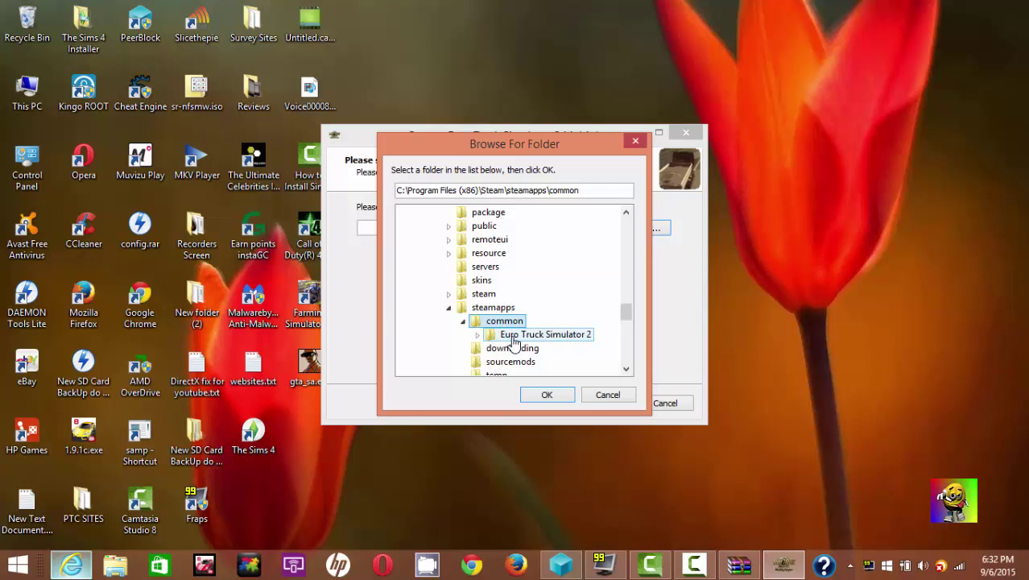
left_click(513, 337)
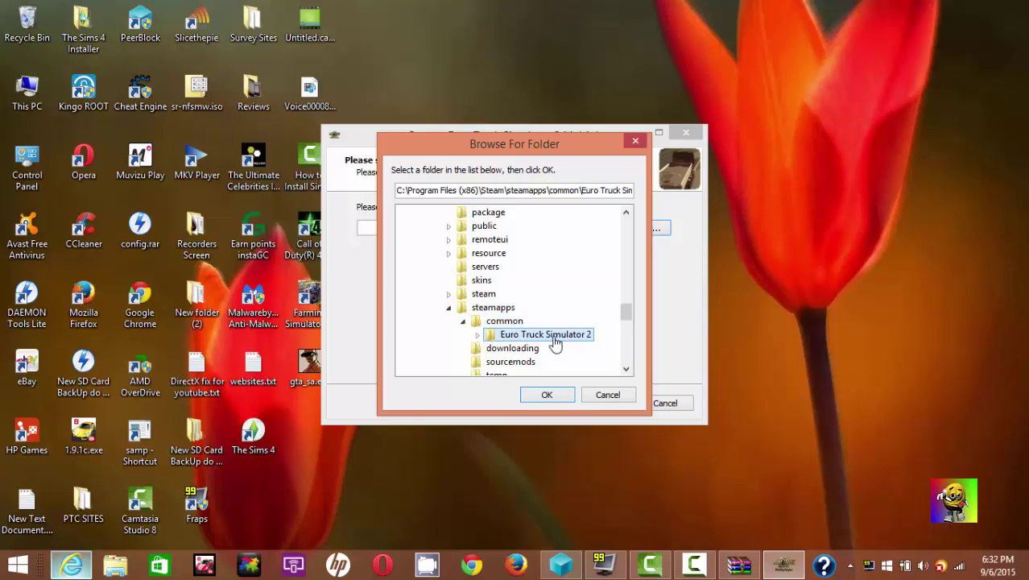
left_click(548, 395)
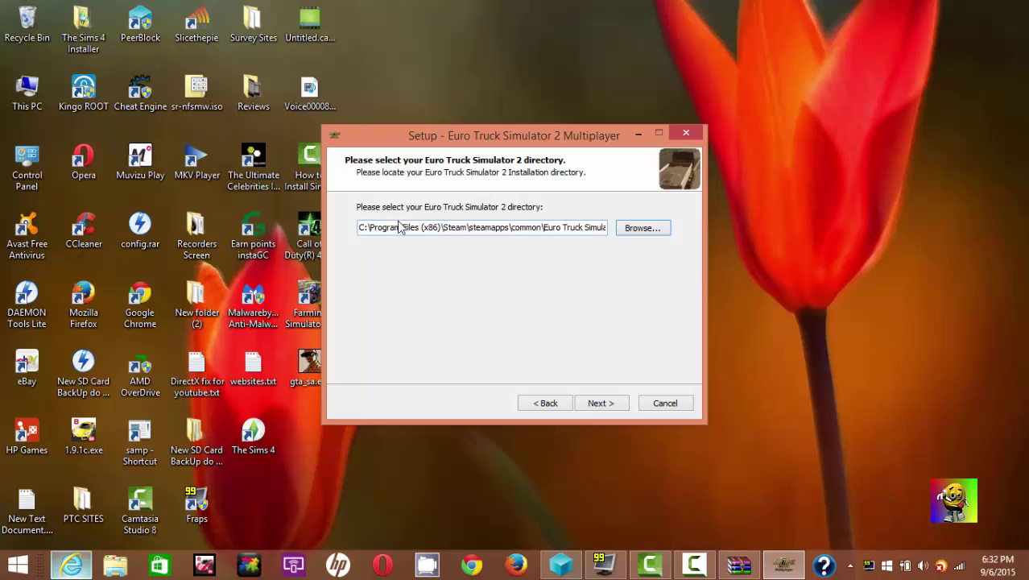
- Keep the default shortcuts folder and desktop icon option, and install the mod
left_click_drag(369, 228, 618, 231)
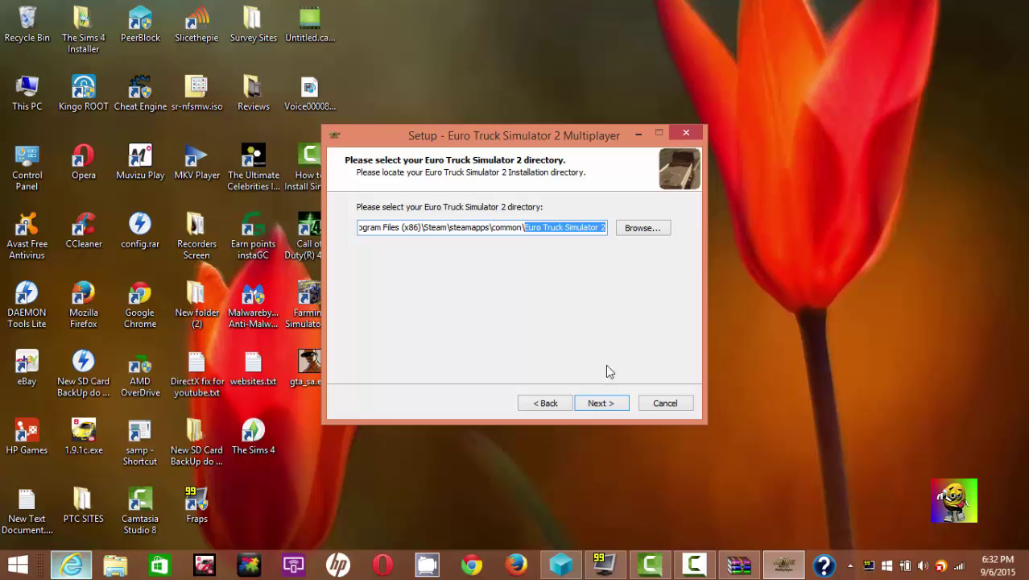
left_click(601, 403)
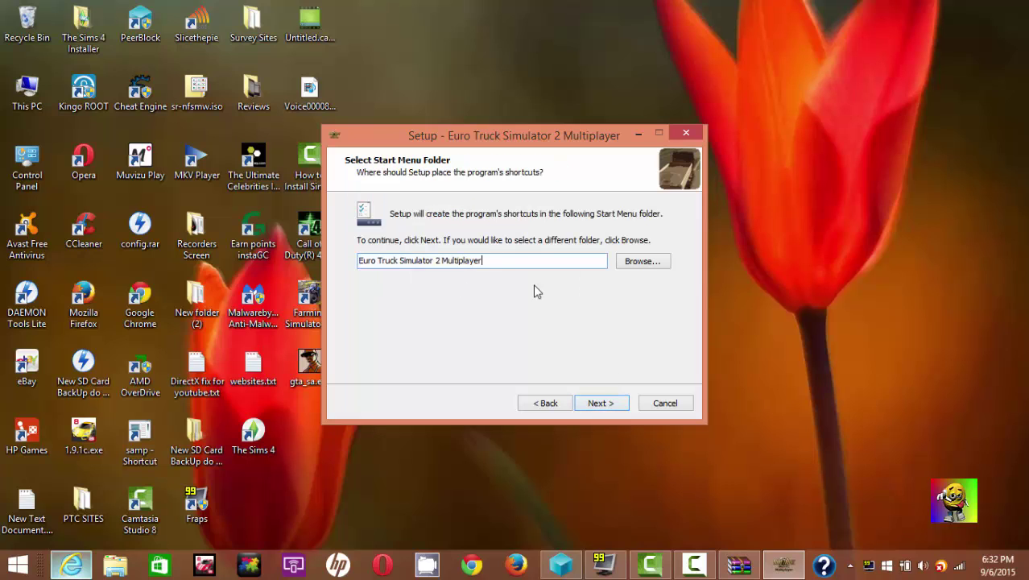
left_click(609, 402)
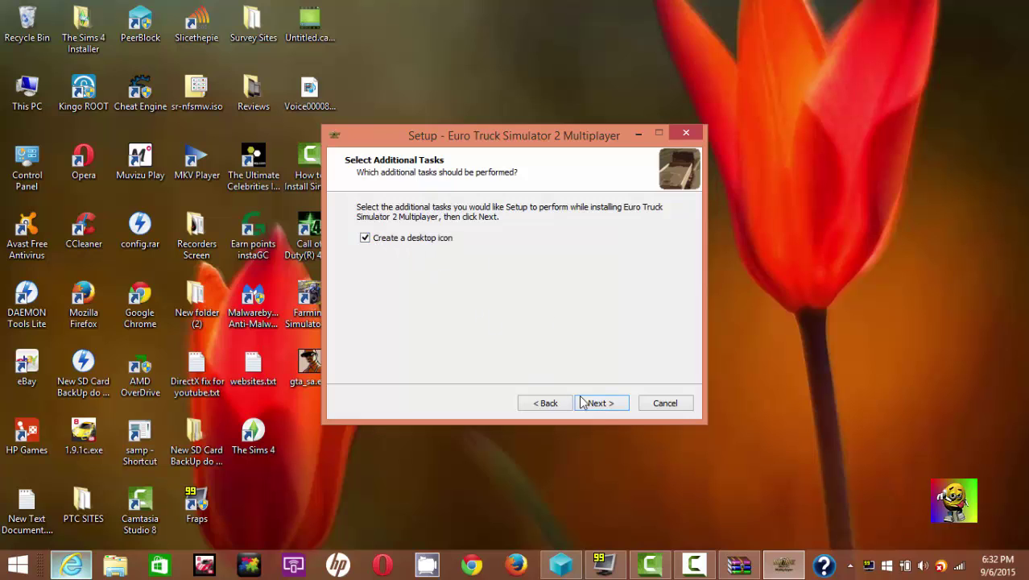
left_click(598, 403)
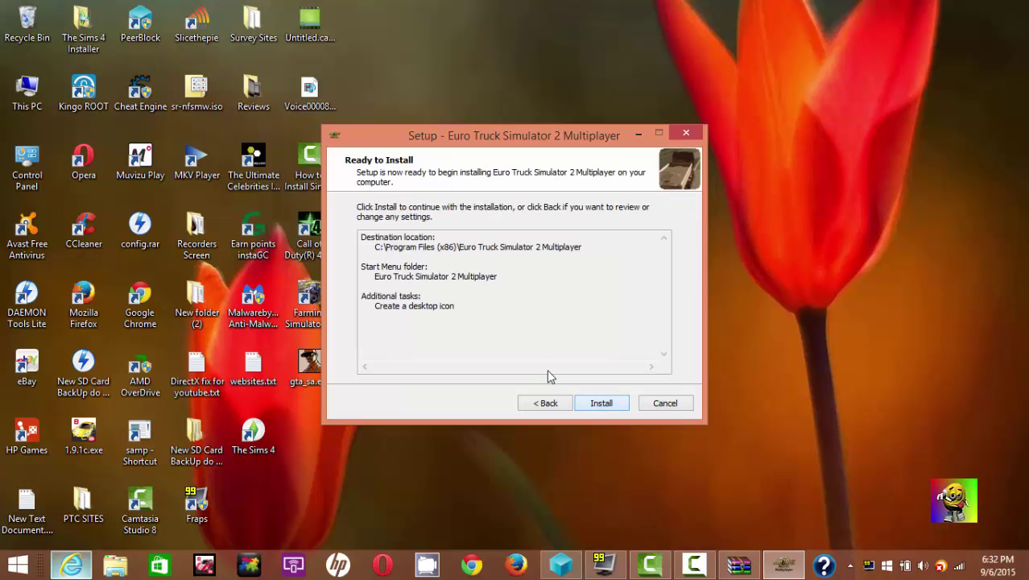
left_click(599, 403)
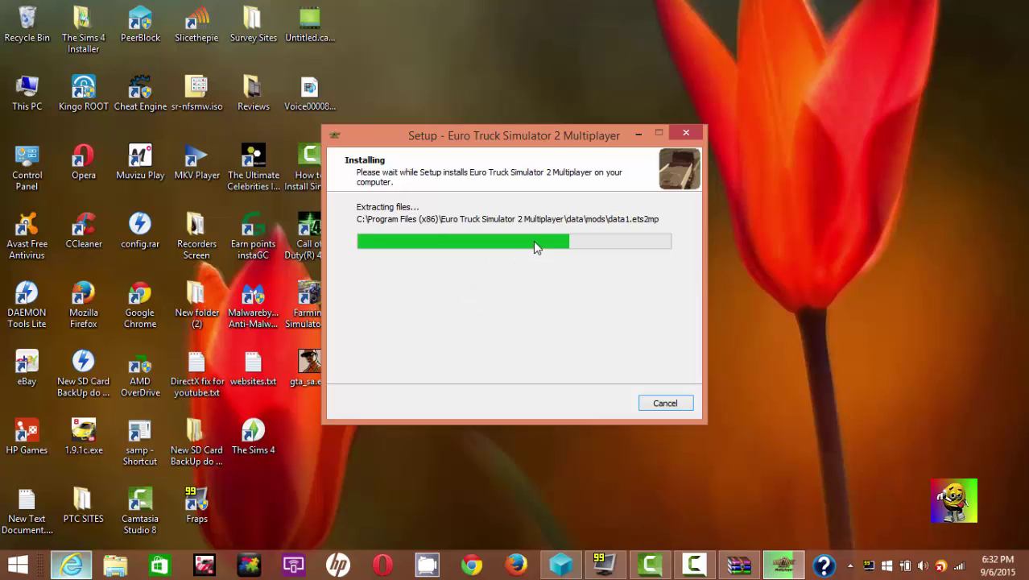
- Close the finished setup and place the multiplayer shortcut beside the Euro Truck Simulator 2 icon
left_click_drag(551, 144, 592, 147)
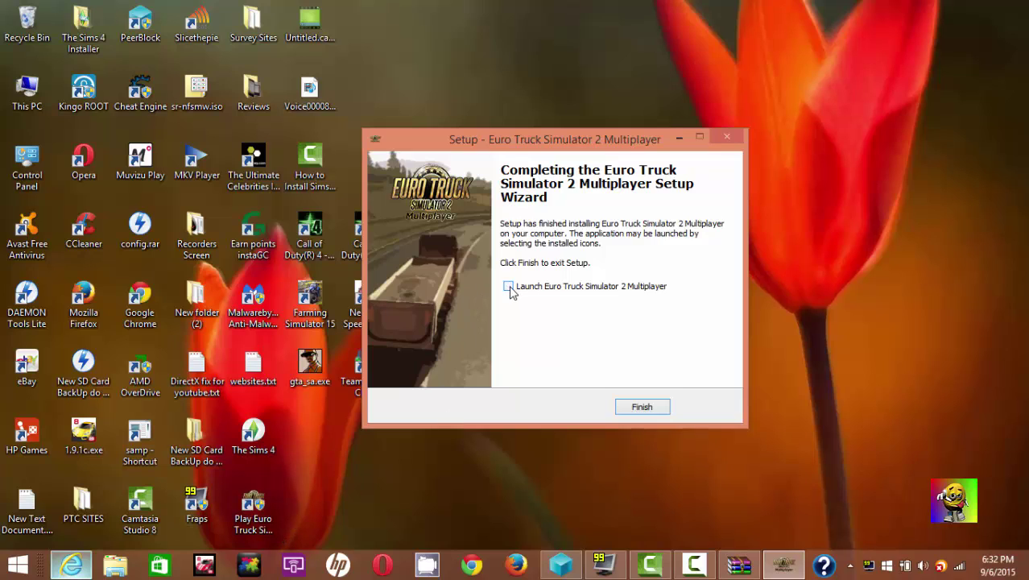
left_click(651, 412)
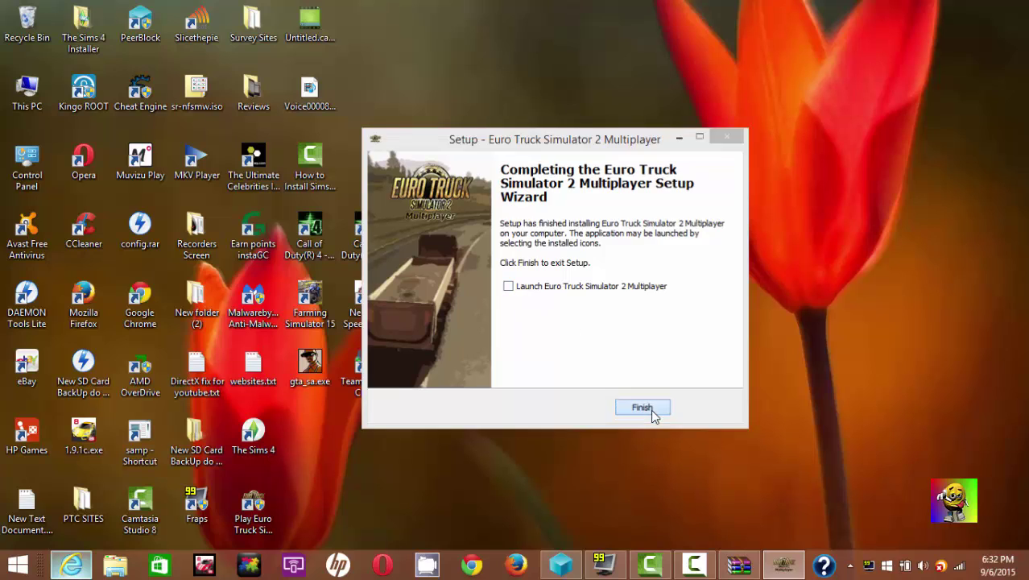
left_click_drag(253, 507, 654, 147)
left_click_drag(750, 240, 485, 120)
- Launch the 'Play Euro Truck Simulator 2 Multiplayer' shortcut and move its launcher dialog aside
left_click(850, 566)
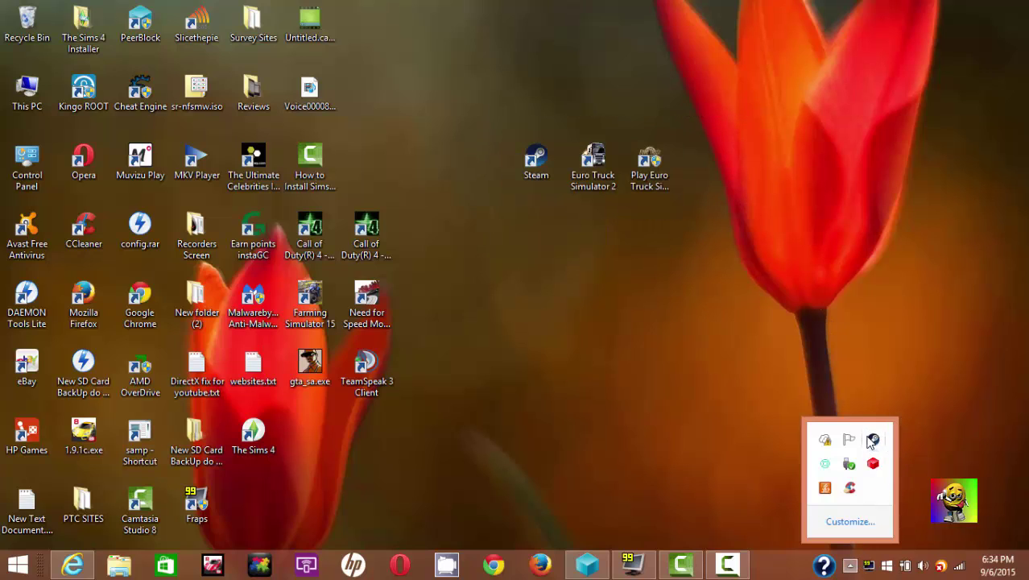
left_click(874, 438)
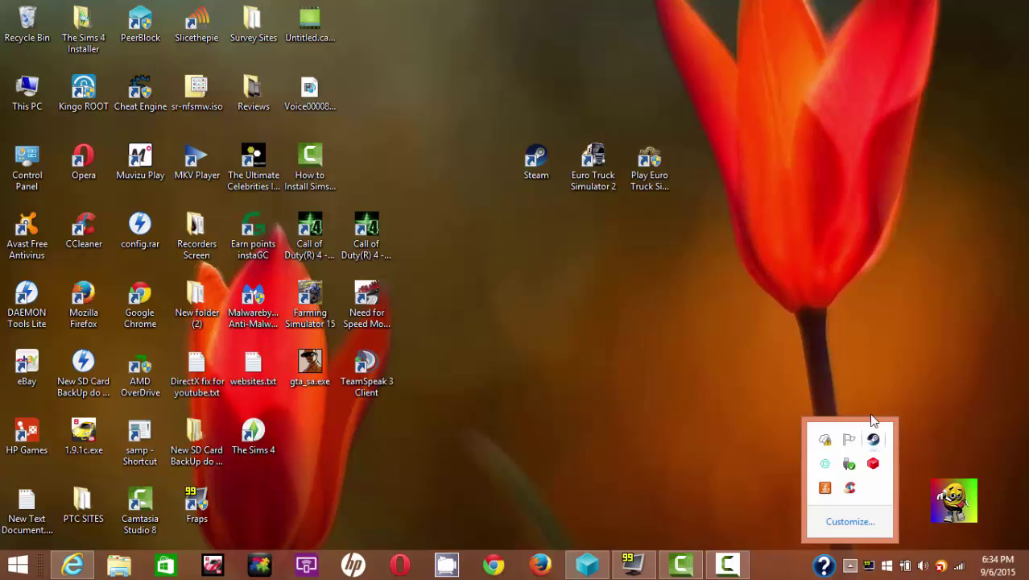
left_click(568, 228)
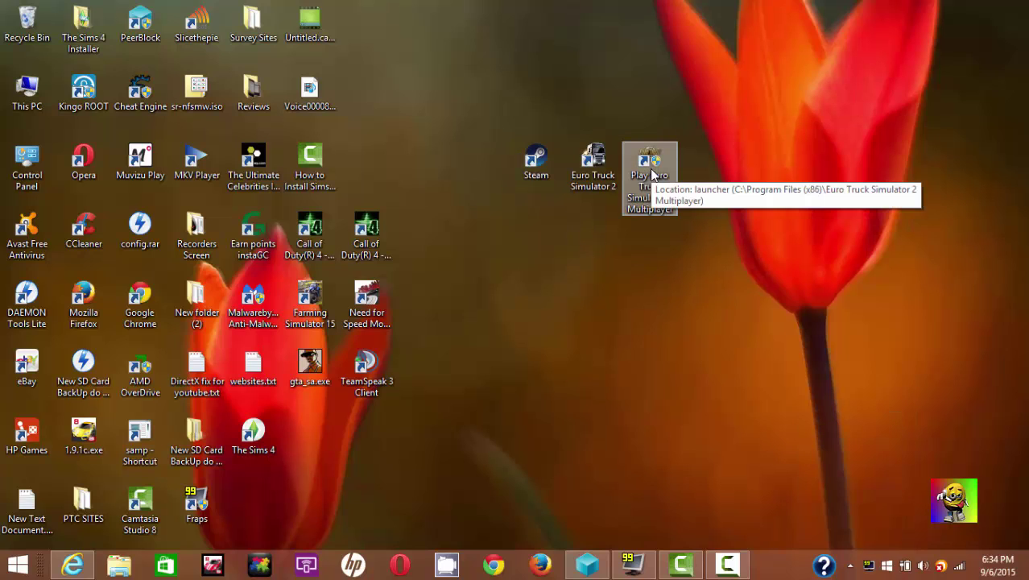
left_click(650, 191)
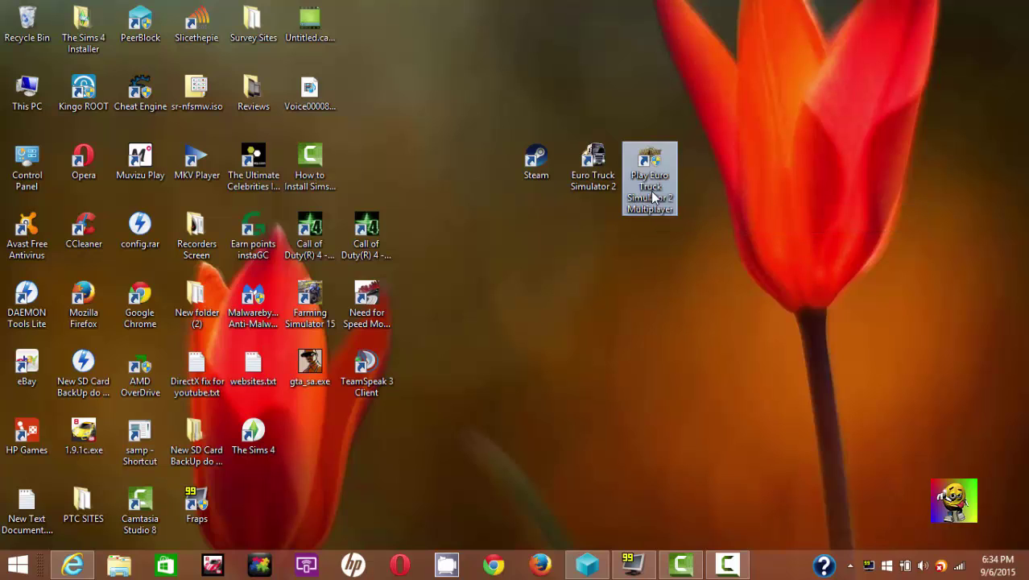
double_click(650, 191)
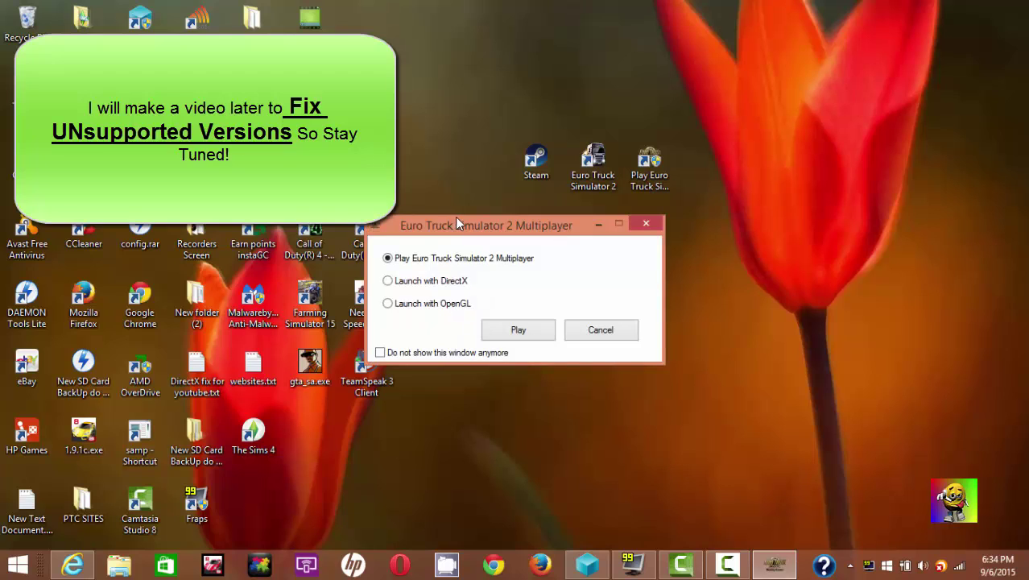
left_click_drag(453, 218, 519, 200)
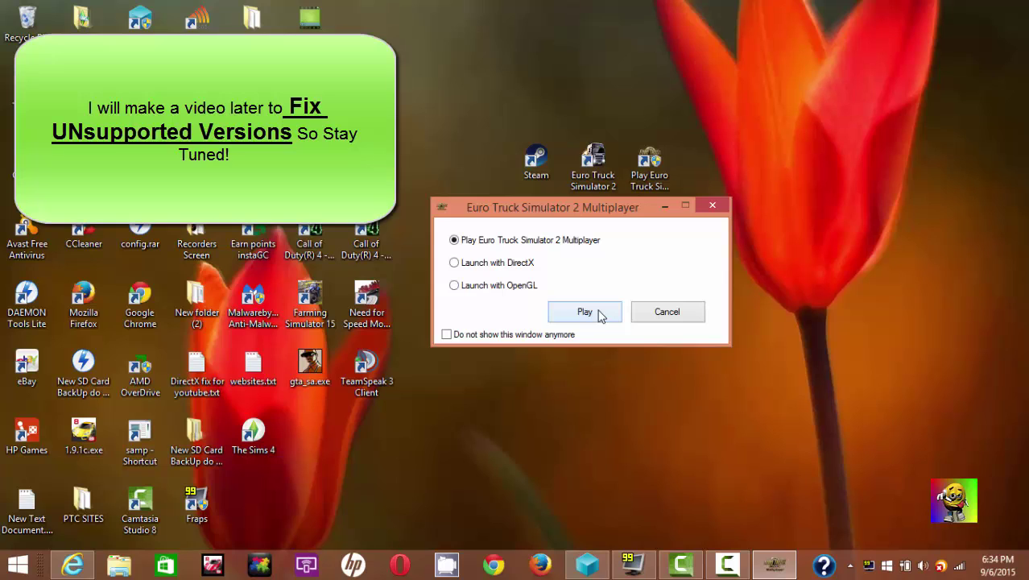
- Play from the launcher and log in on the Europe #1 server
left_click(600, 314)
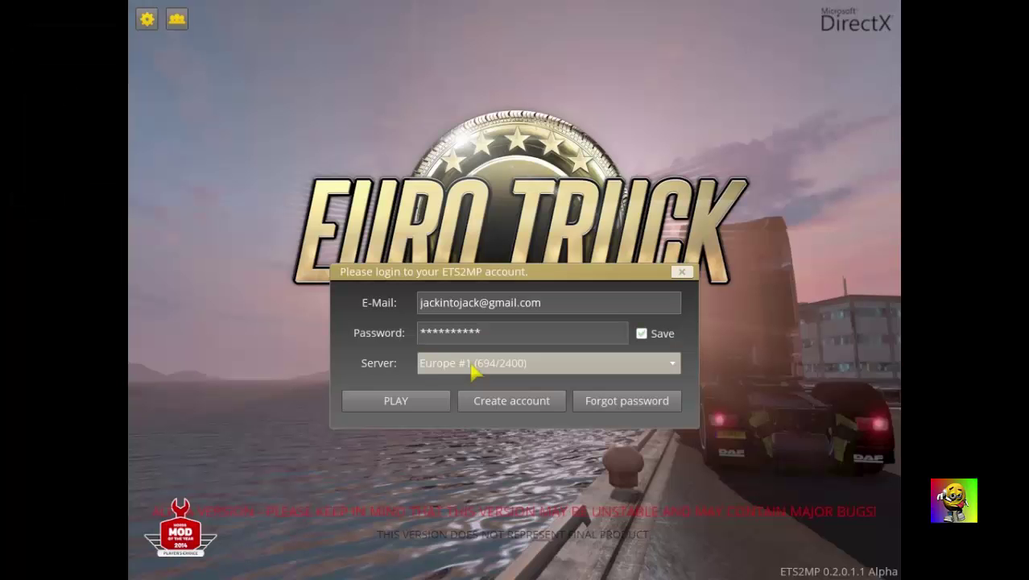
left_click(475, 364)
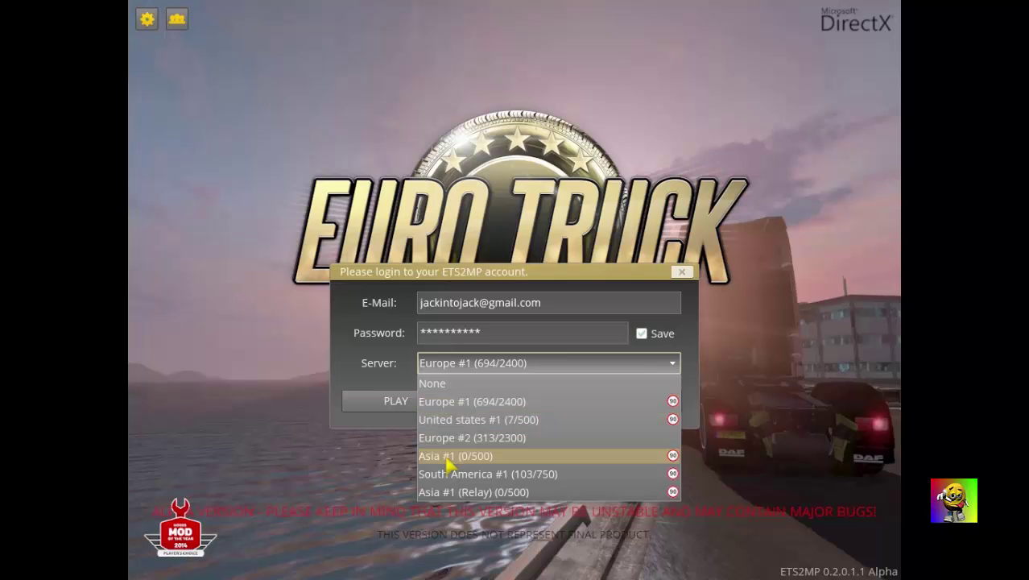
left_click(439, 403)
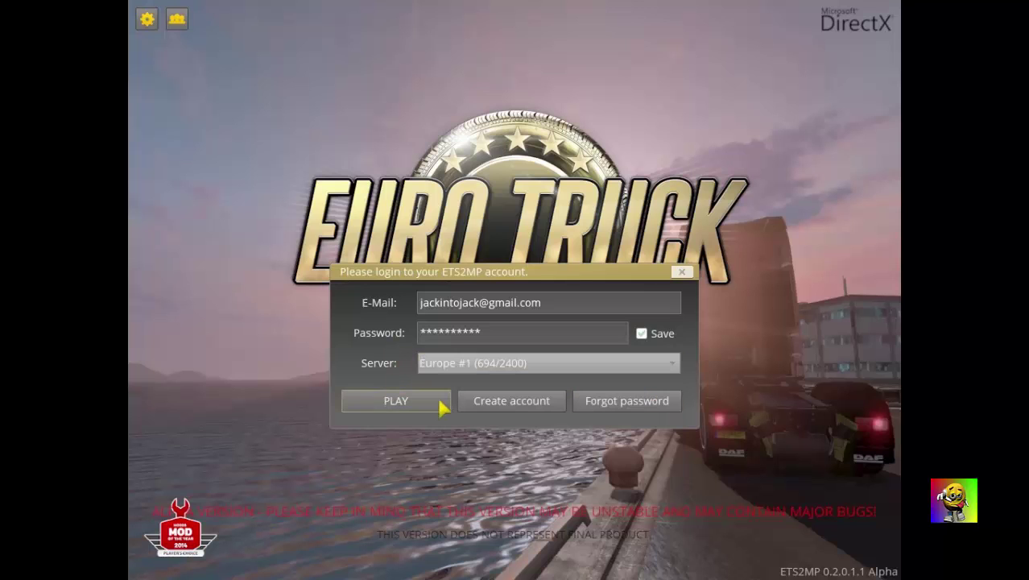
left_click(437, 403)
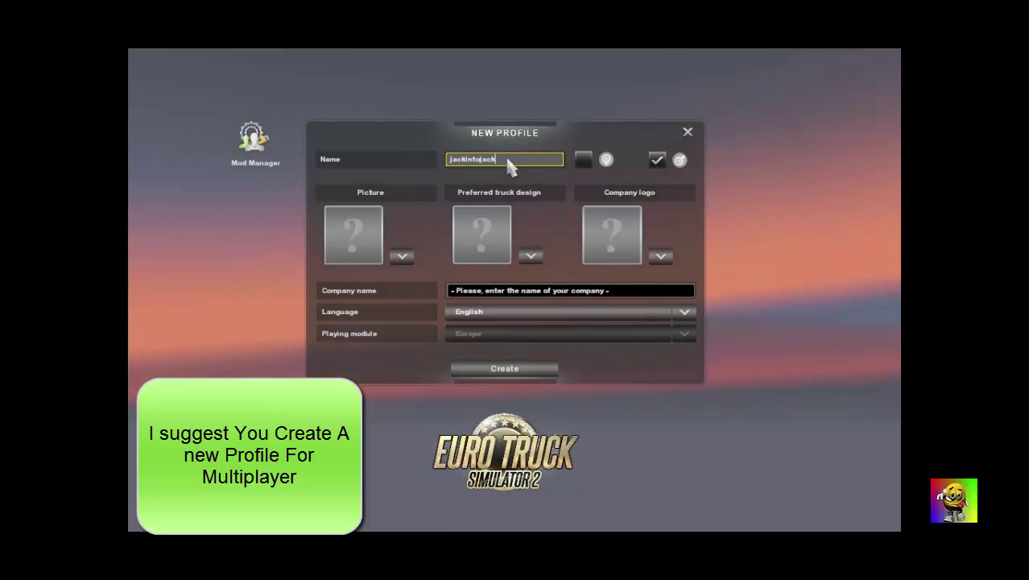
- Replace the old profile name with the new driver name and confirm it
key("BackSpace")
key("BackSpace")
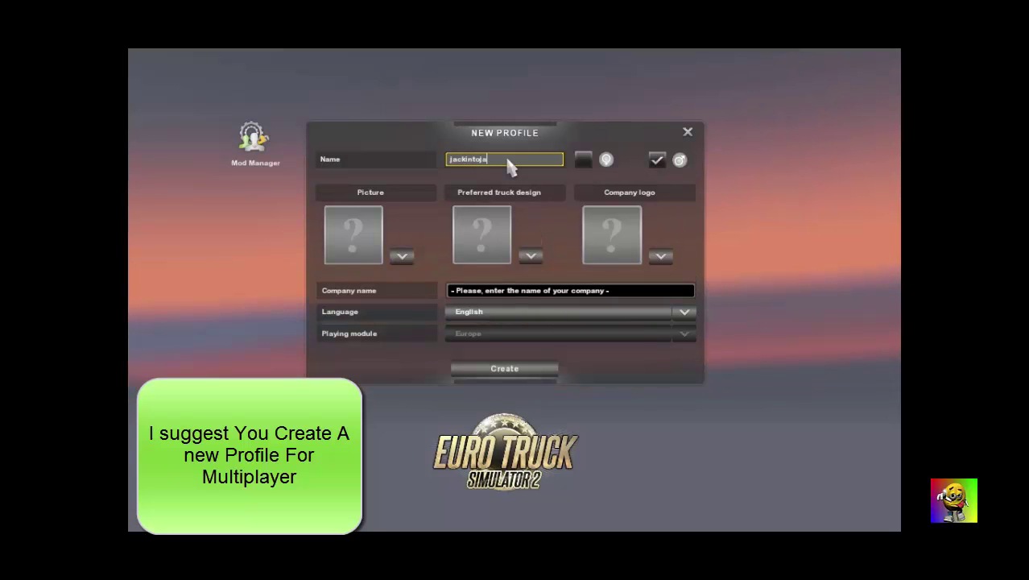
key("BackSpace")
key("BackSpace")
key("BackSpace")
key("BackSpace")
key("BackSpace")
key("BackSpace")
key("BackSpace")
key("BackSpace")
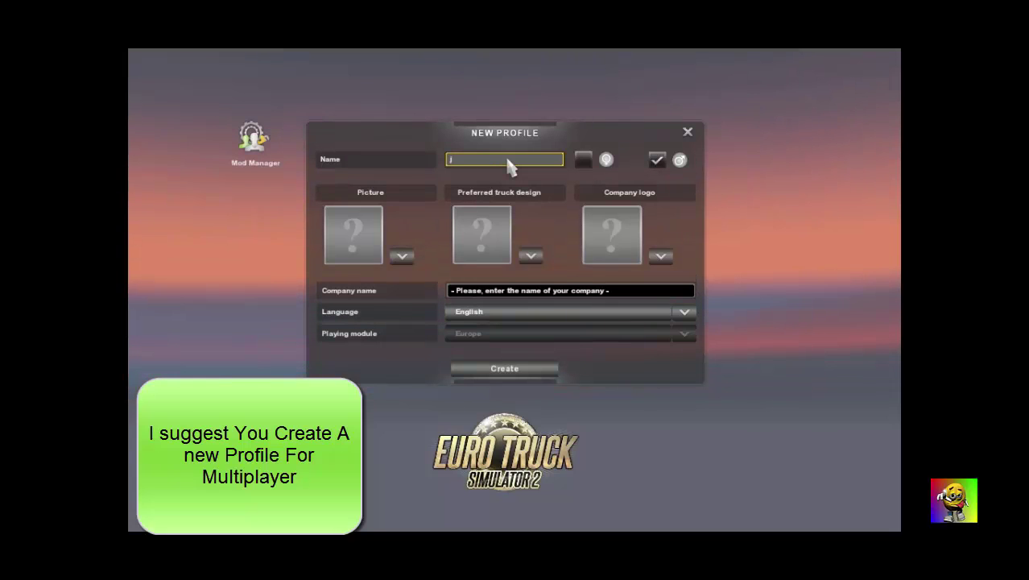
key("BackSpace")
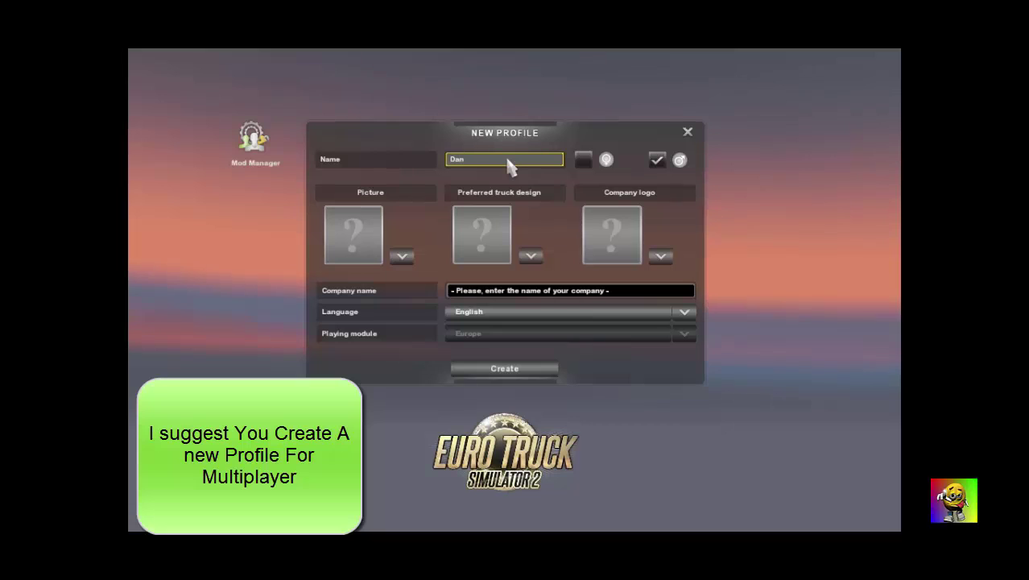
key("Return")
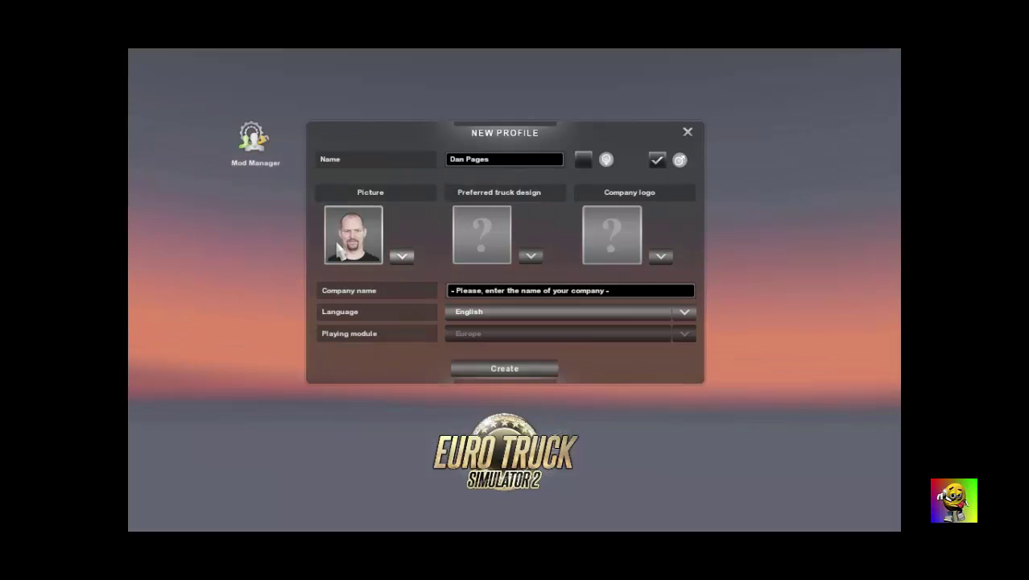
- Pick a different driver face as the profile picture, then bring up the preferred truck designs
left_click(381, 232)
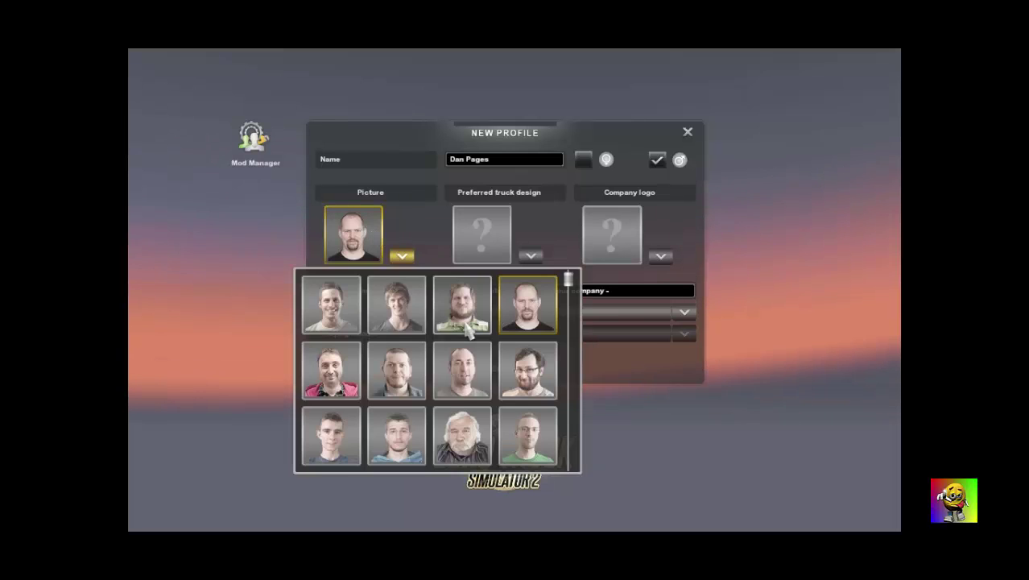
scroll(529, 385, "down", 3)
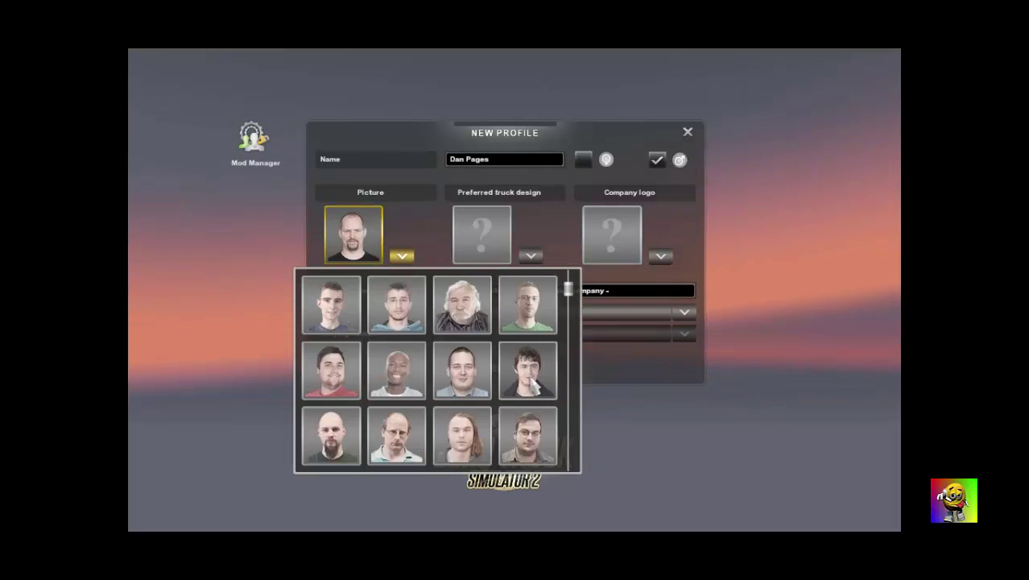
scroll(525, 377, "down", 2)
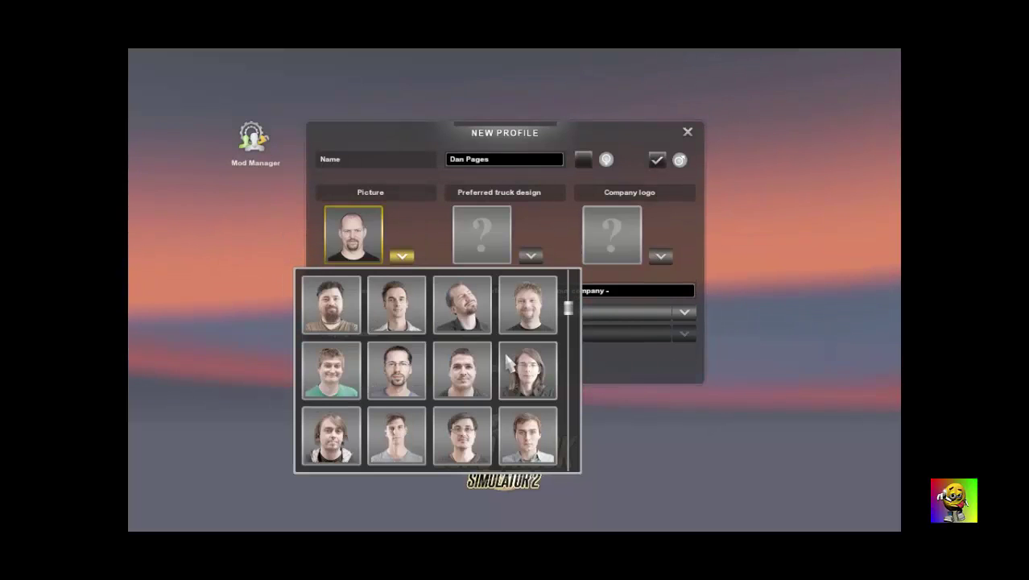
scroll(507, 360, "down", 2)
scroll(507, 363, "down", 3)
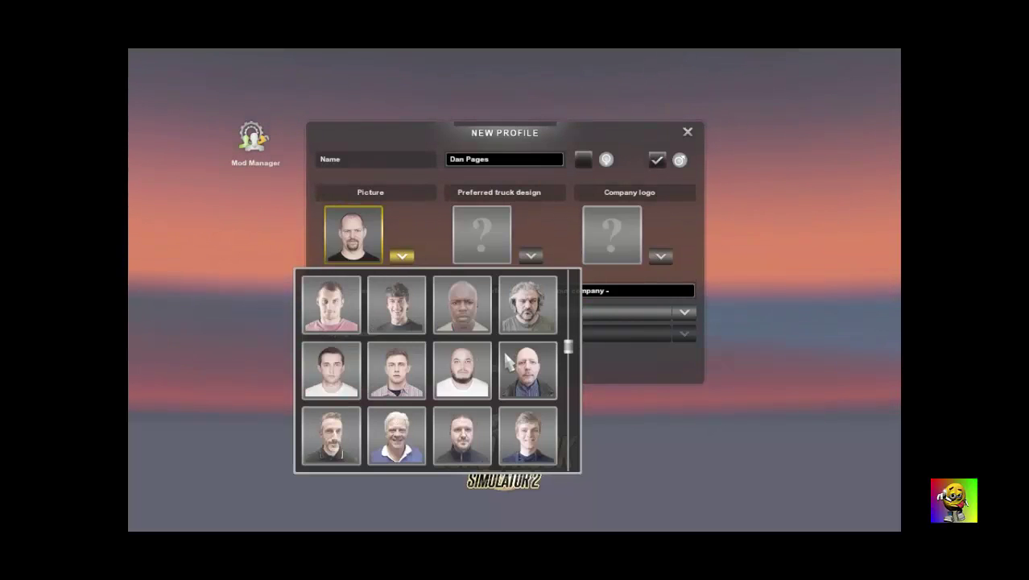
left_click(464, 304)
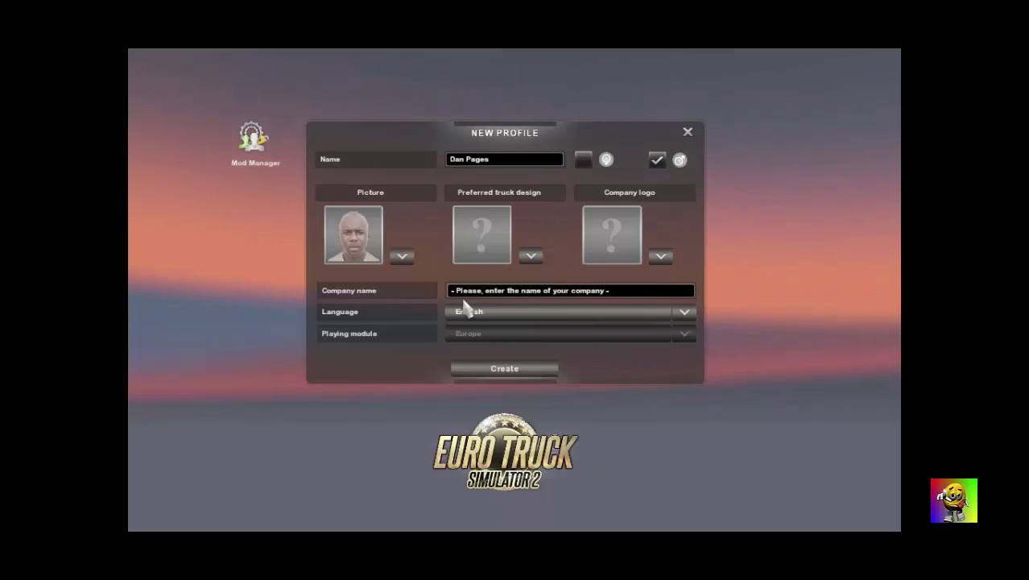
left_click(487, 255)
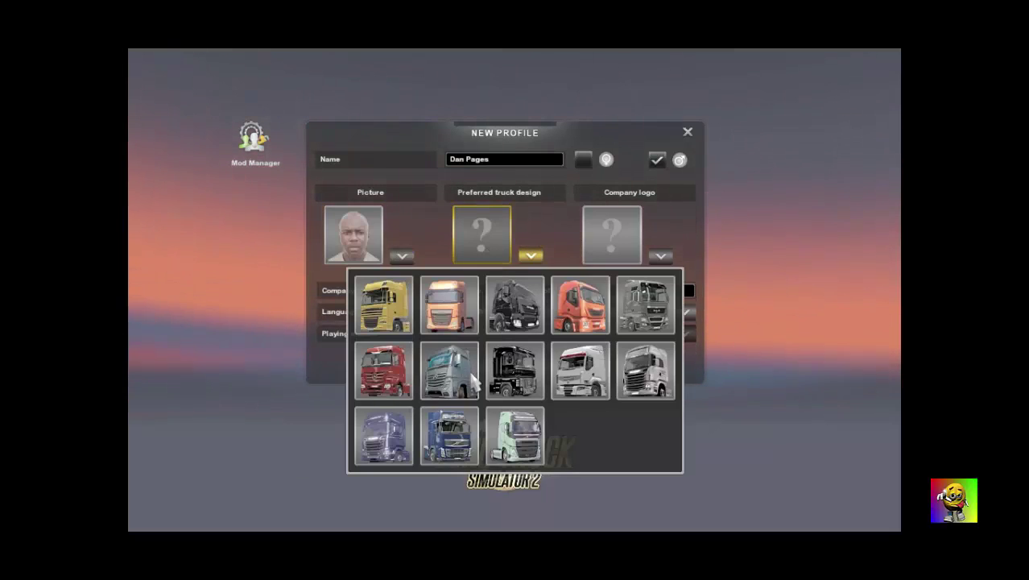